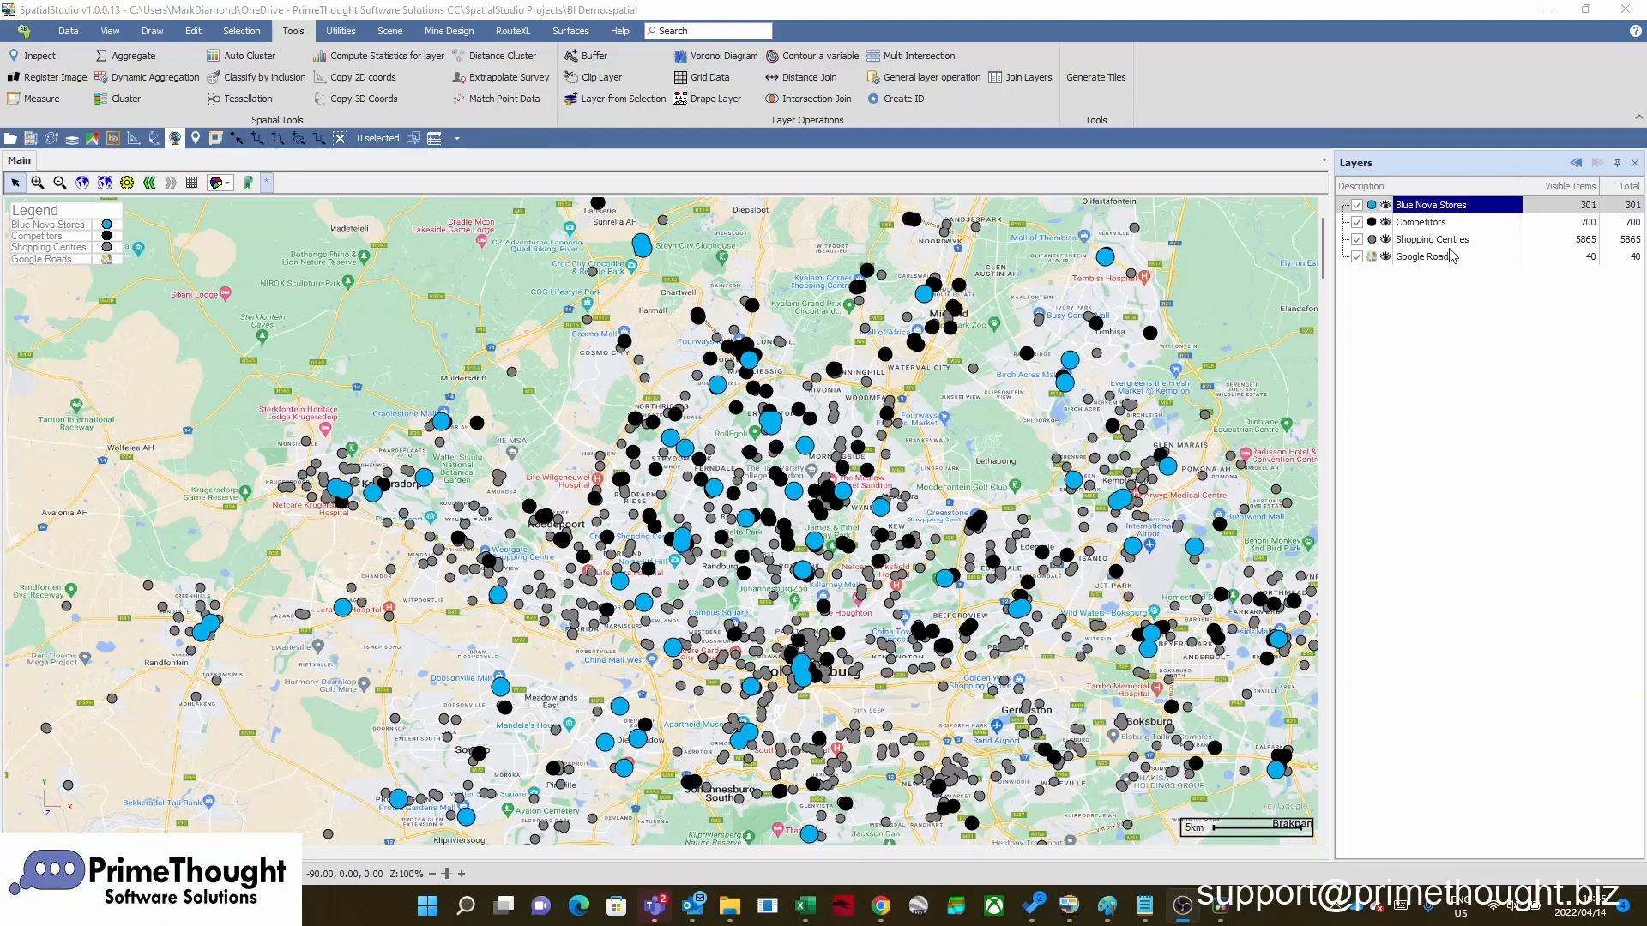
{"action": "left_click", "coordinate": [1425, 206]}
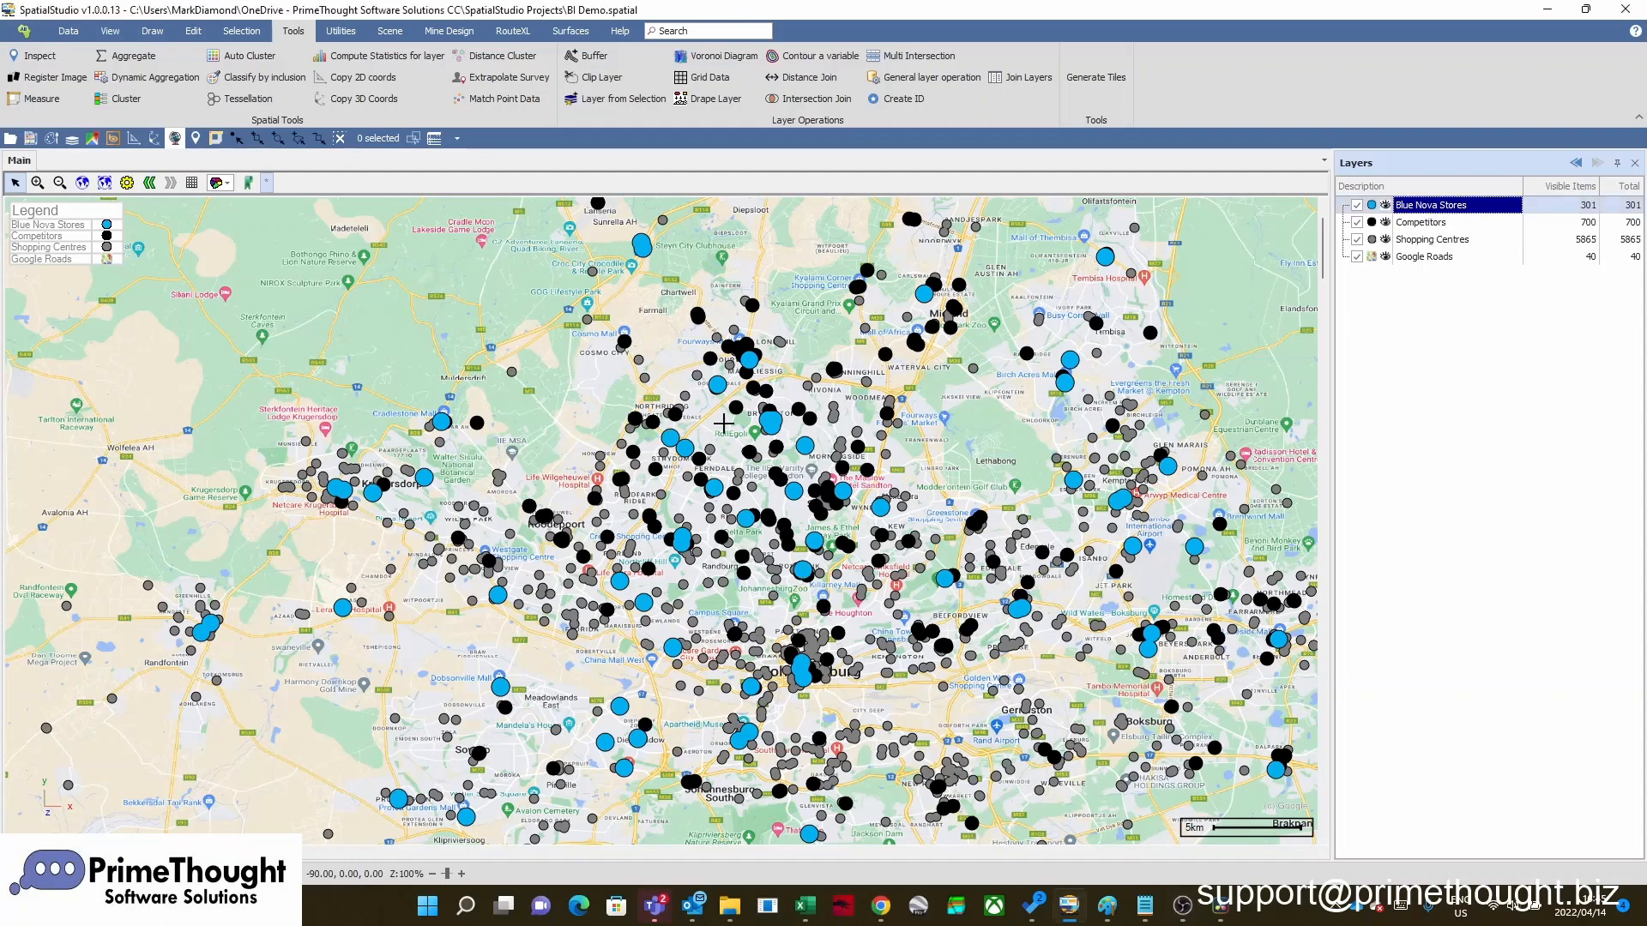
{"action": "left_click", "coordinate": [1420, 223]}
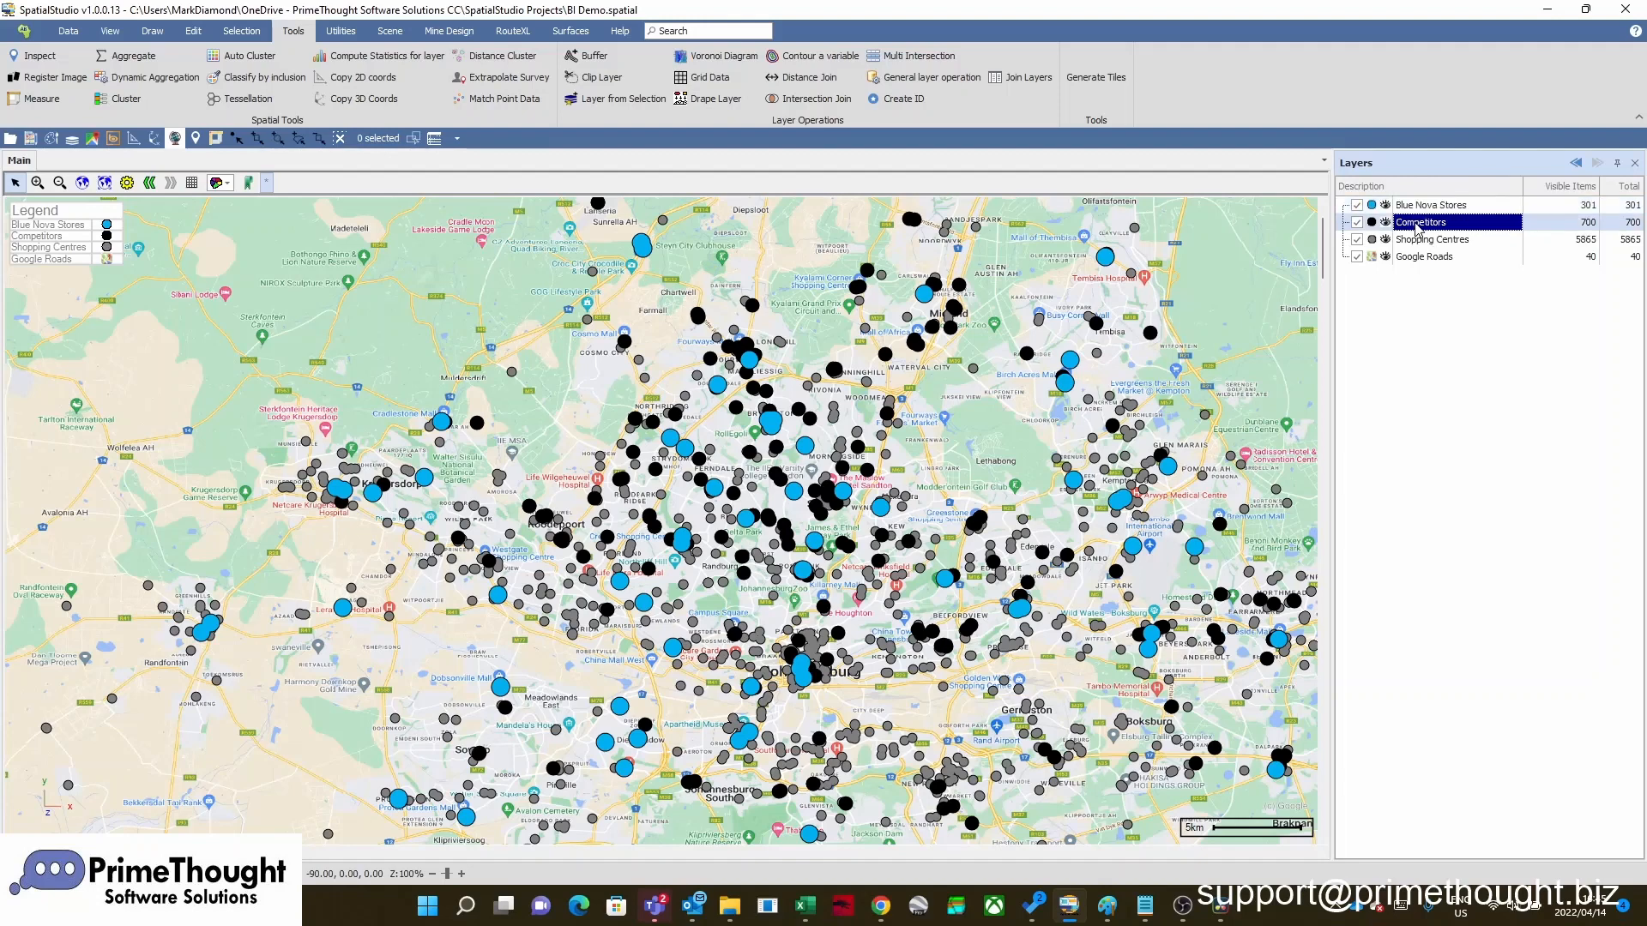
{"action": "left_click", "coordinate": [1418, 241]}
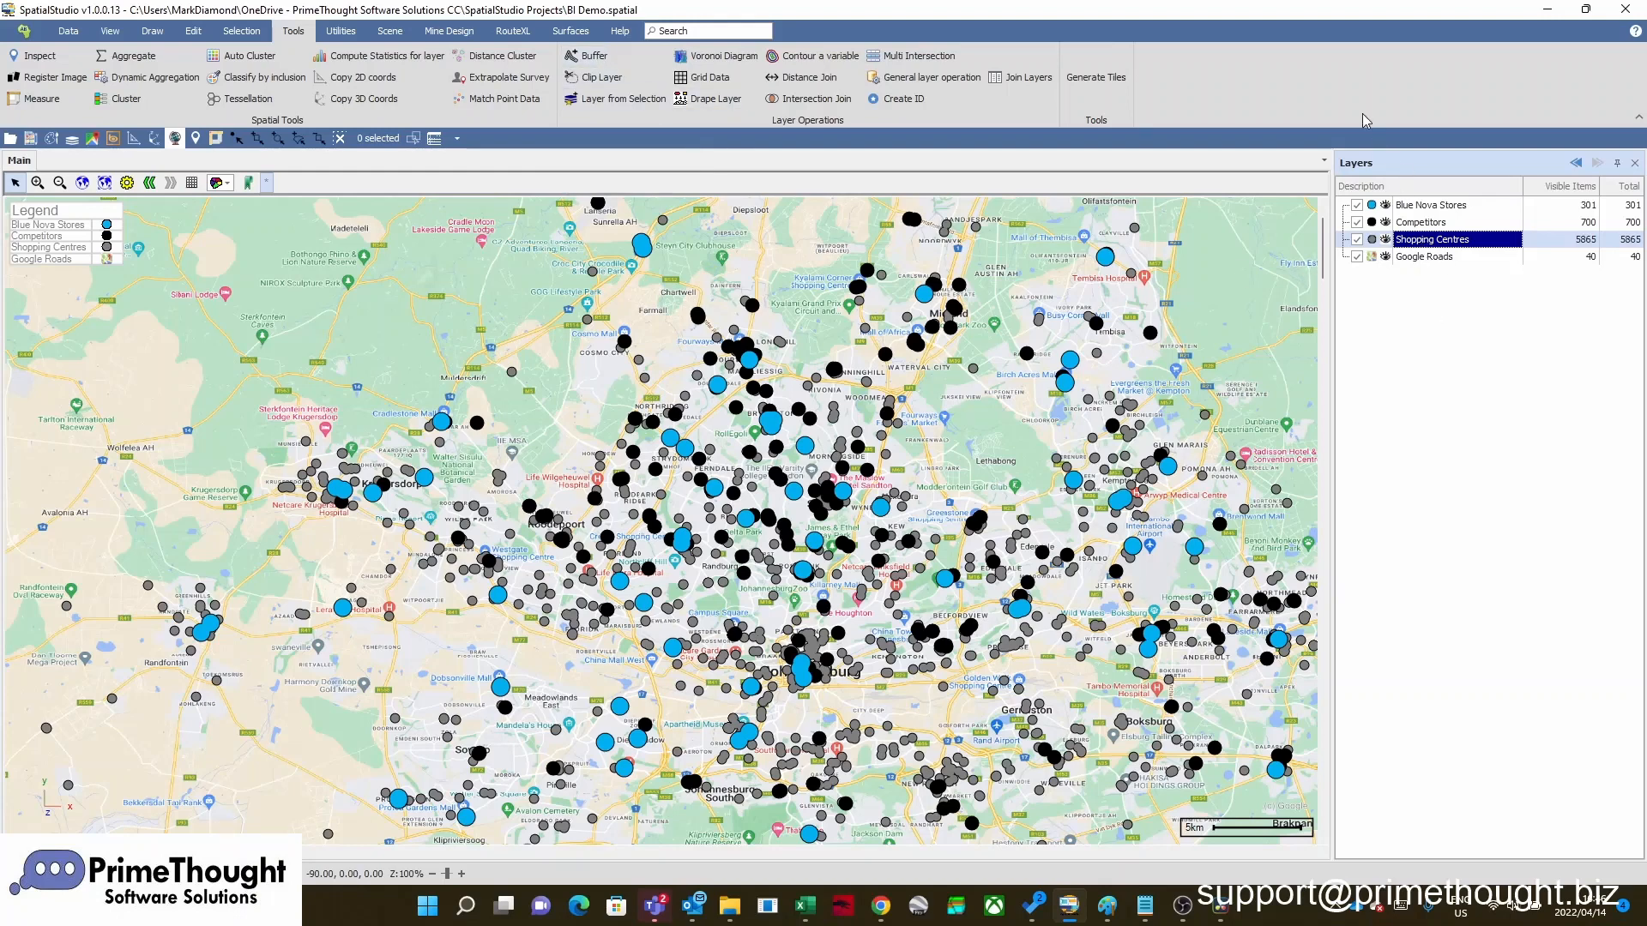
Run a fixed-distance Buffer operation of 1500 m on the Blue Nova Stores layer
{"action": "left_click", "coordinate": [1427, 208]}
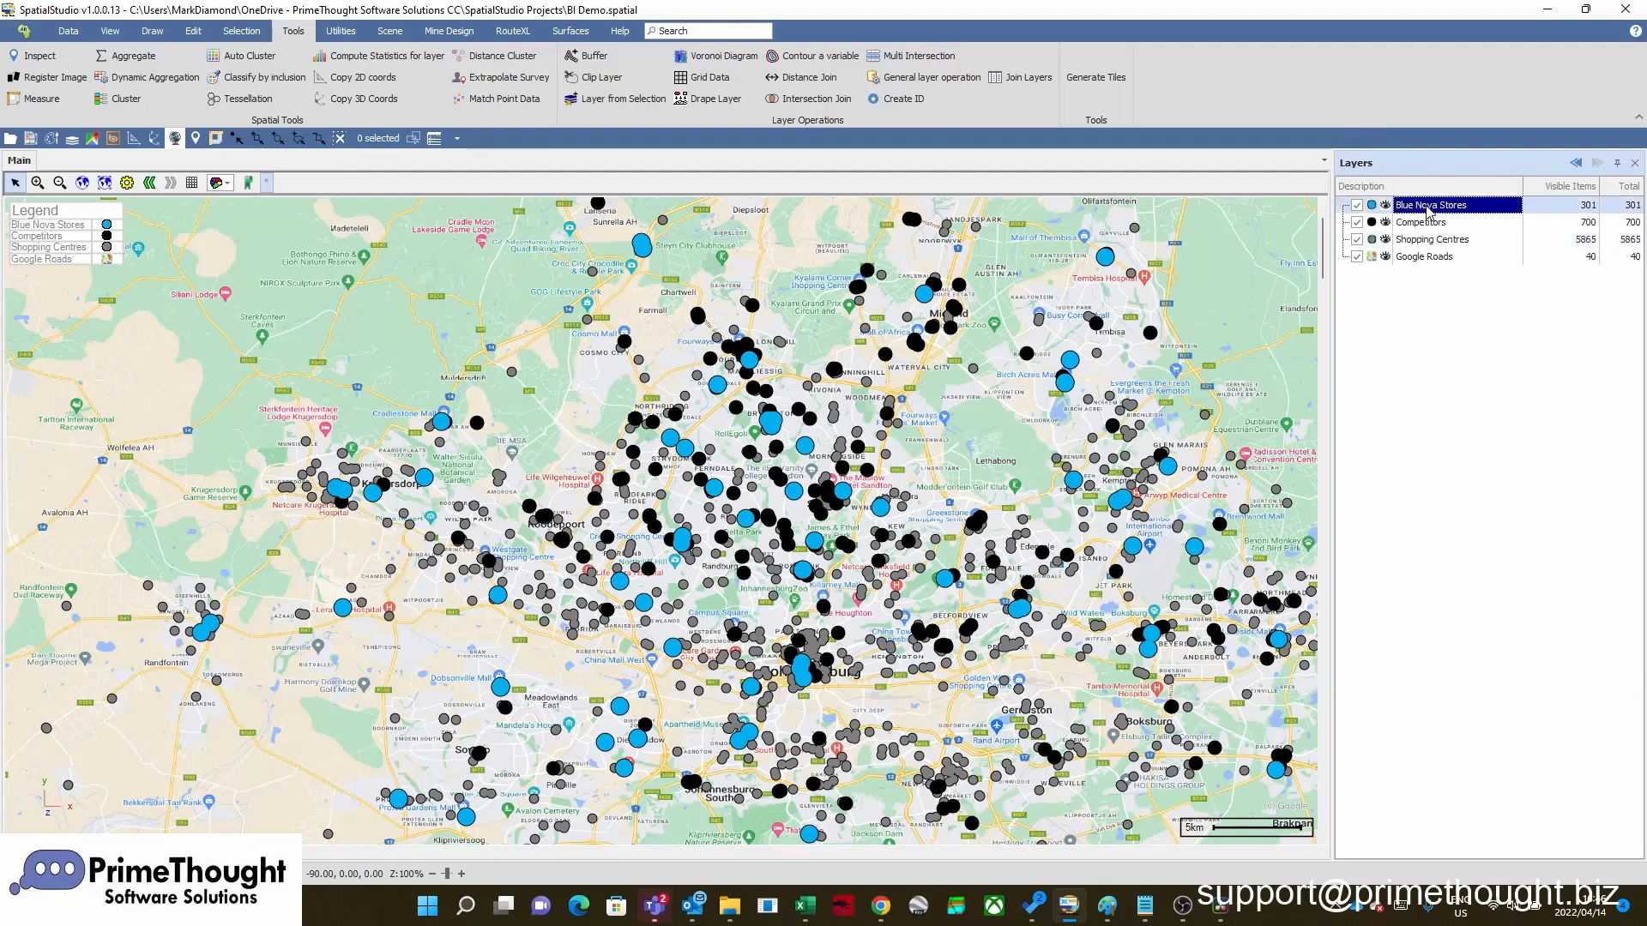
{"action": "left_click", "coordinate": [594, 58]}
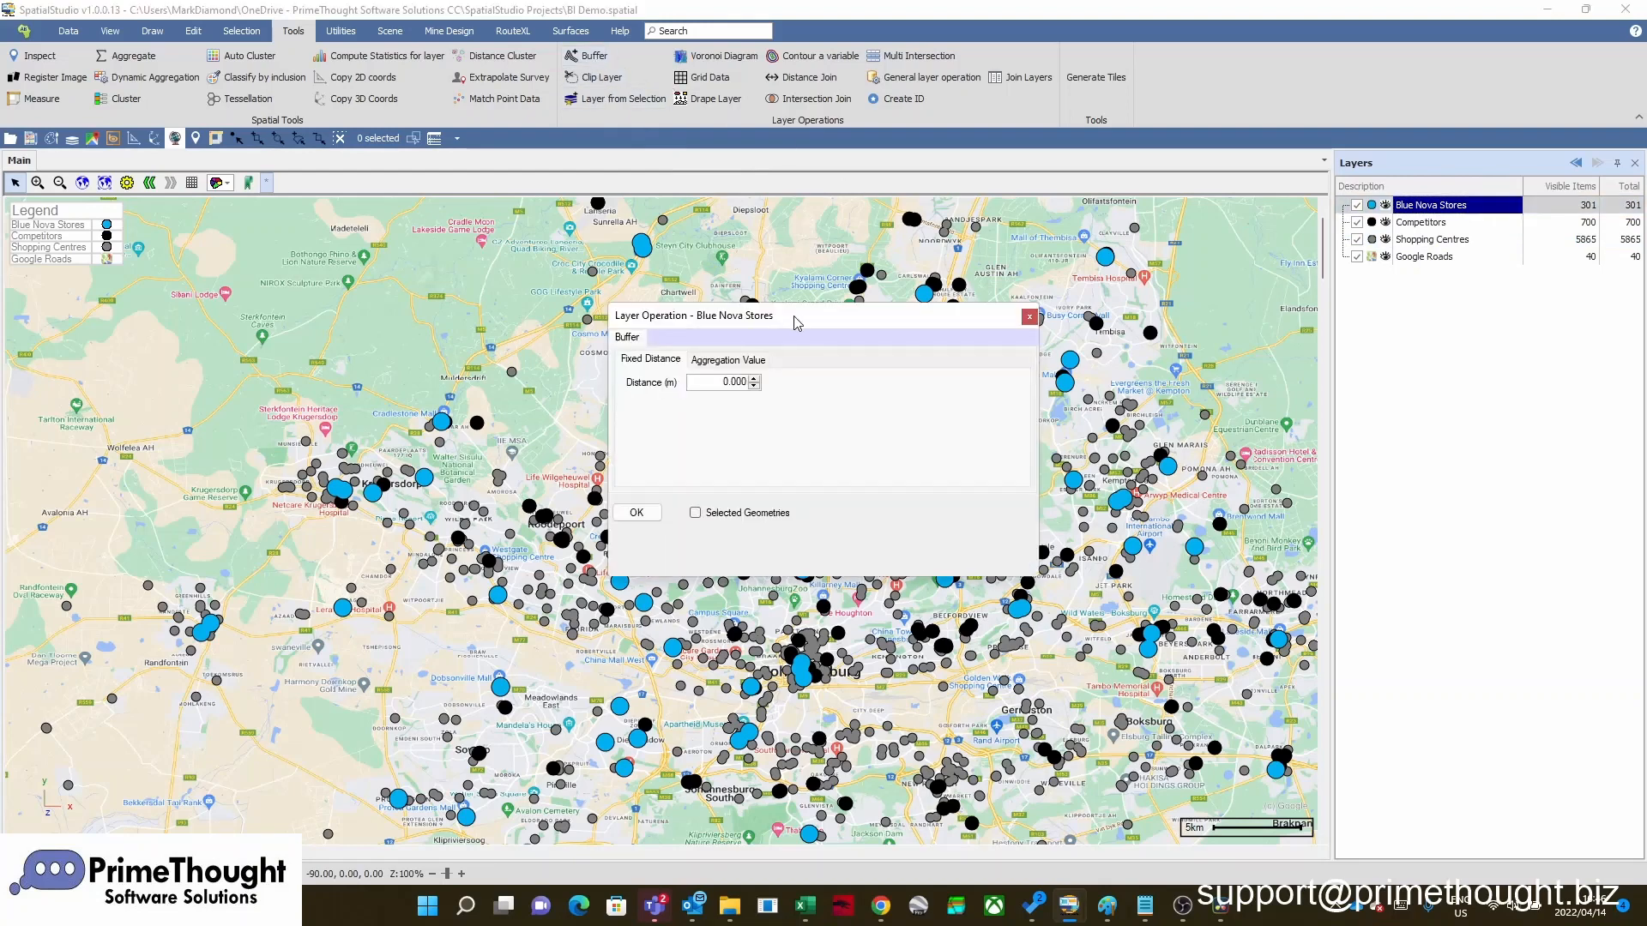
{"action": "left_click_drag", "start_coordinate": [794, 317], "coordinate": [753, 248]}
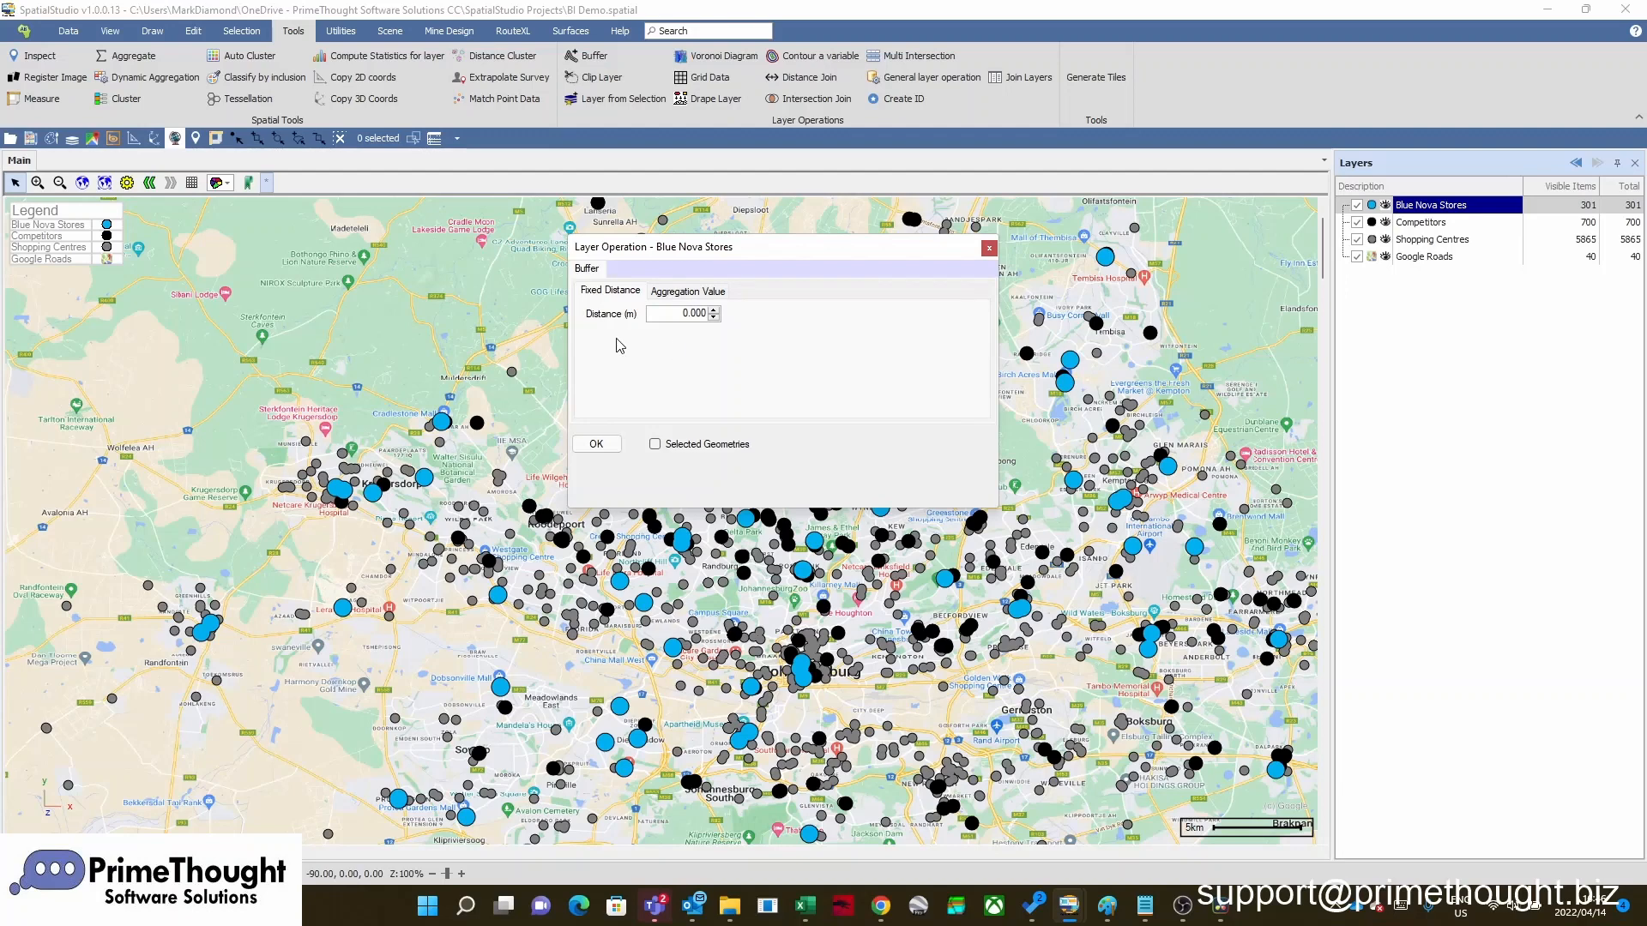
{"action": "double_click", "coordinate": [680, 315]}
{"action": "type", "text": "1500"}
{"action": "left_click_drag", "start_coordinate": [763, 268], "coordinate": [1107, 241]}
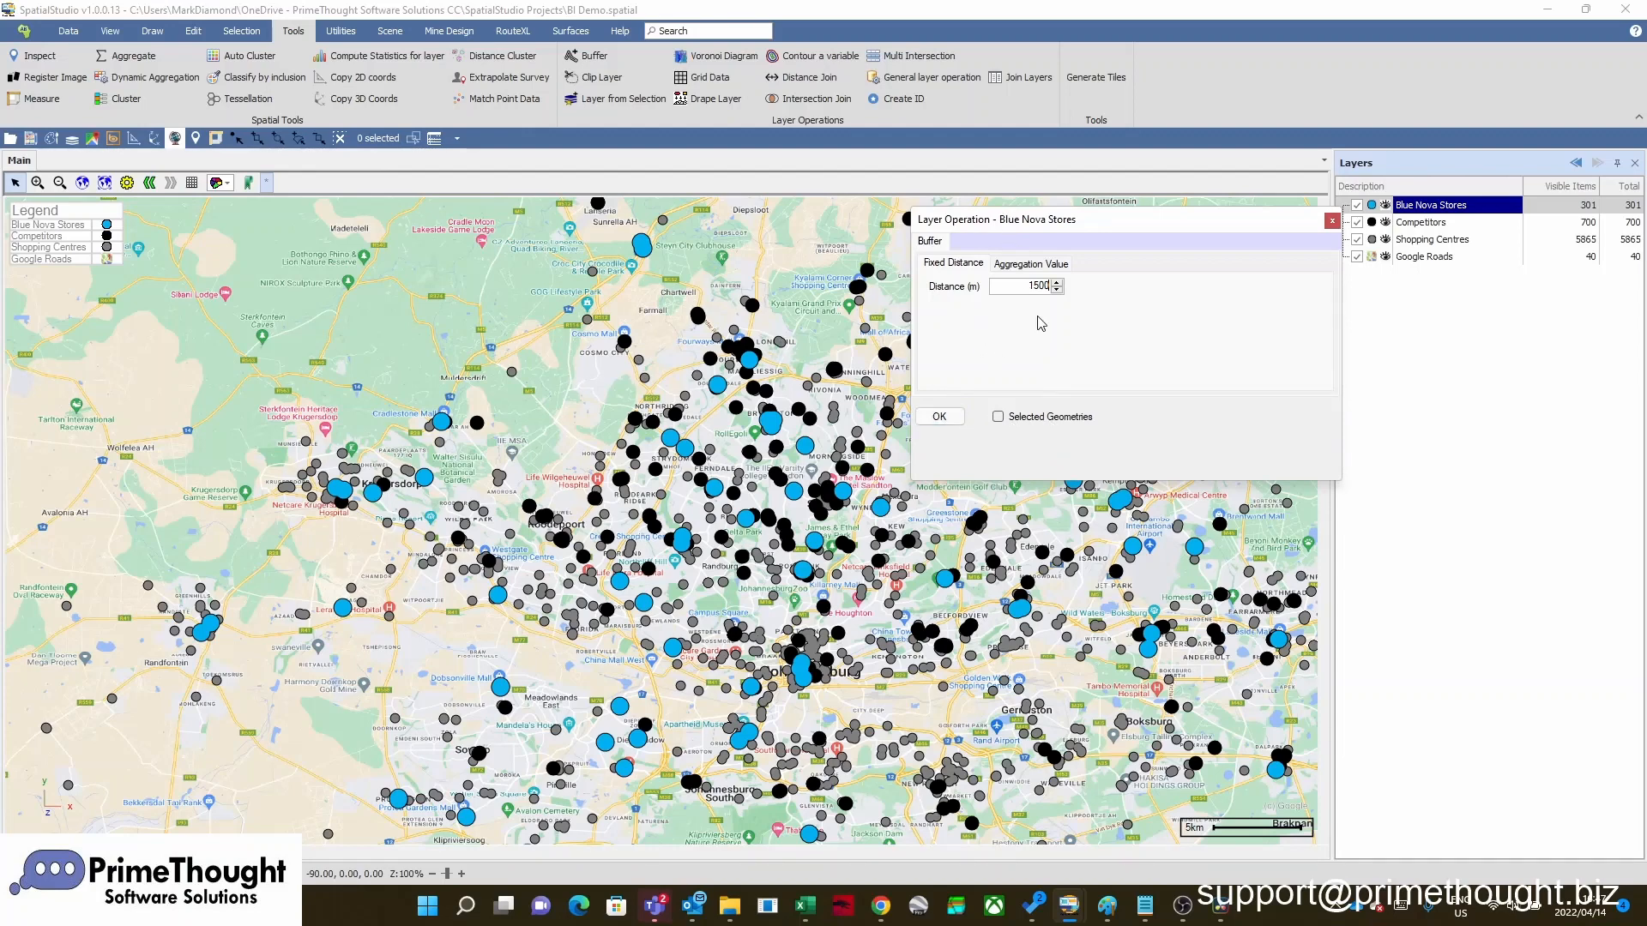
{"action": "left_click", "coordinate": [939, 417]}
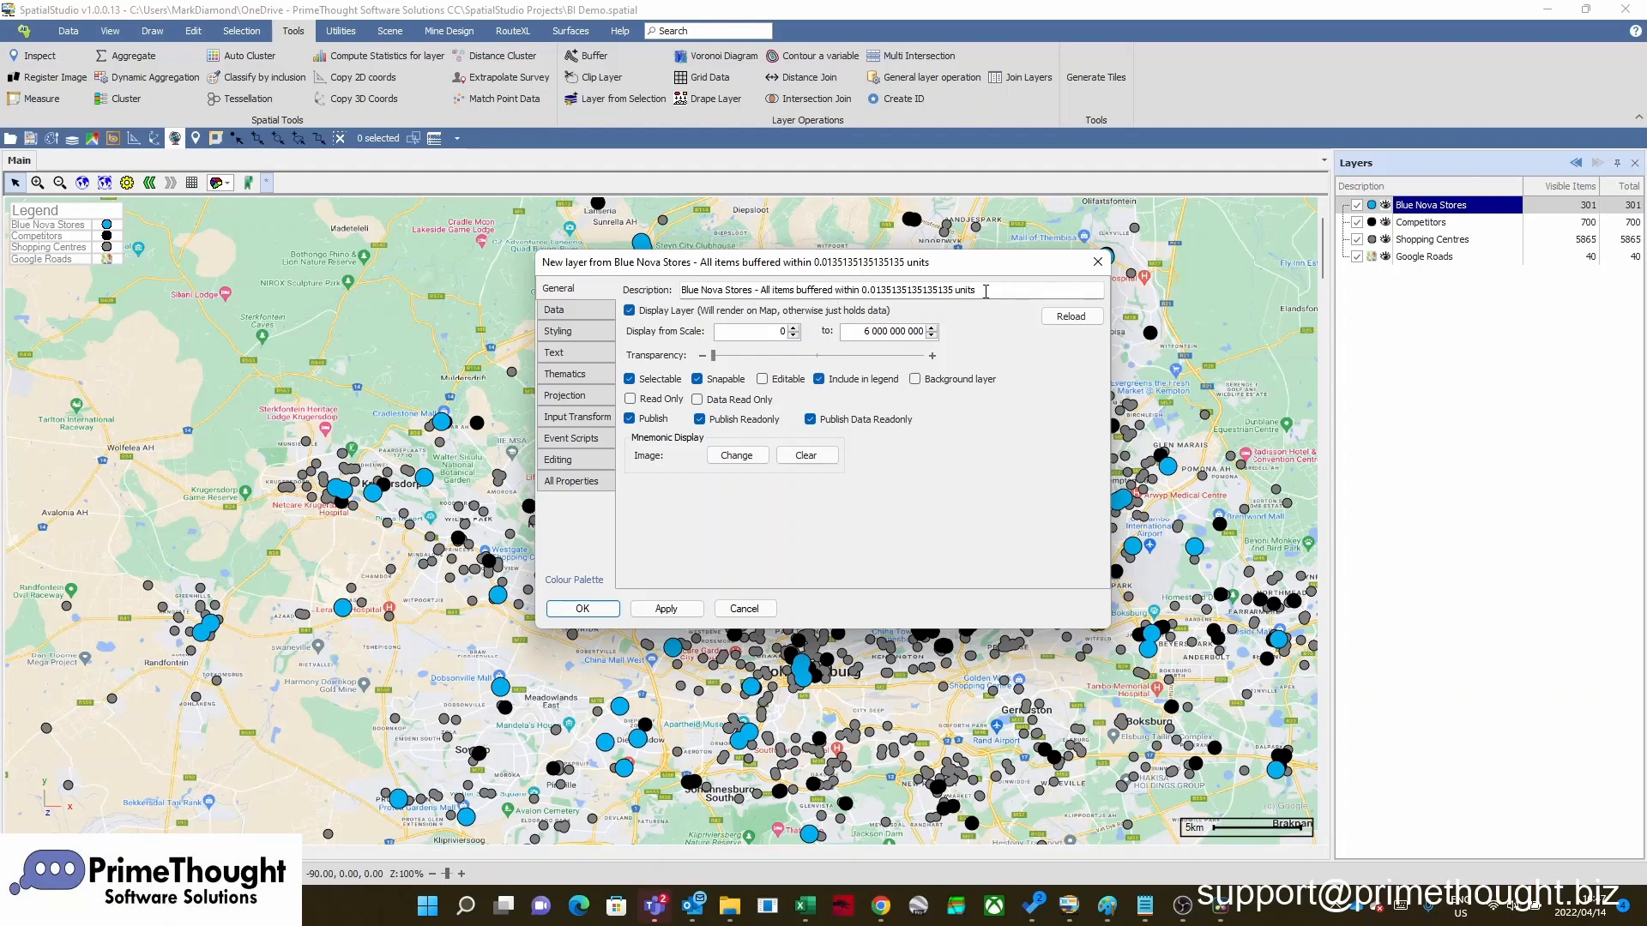
Name the new buffered layer "Buffer" and add it to the map
{"action": "left_click_drag", "start_coordinate": [986, 292], "coordinate": [675, 309]}
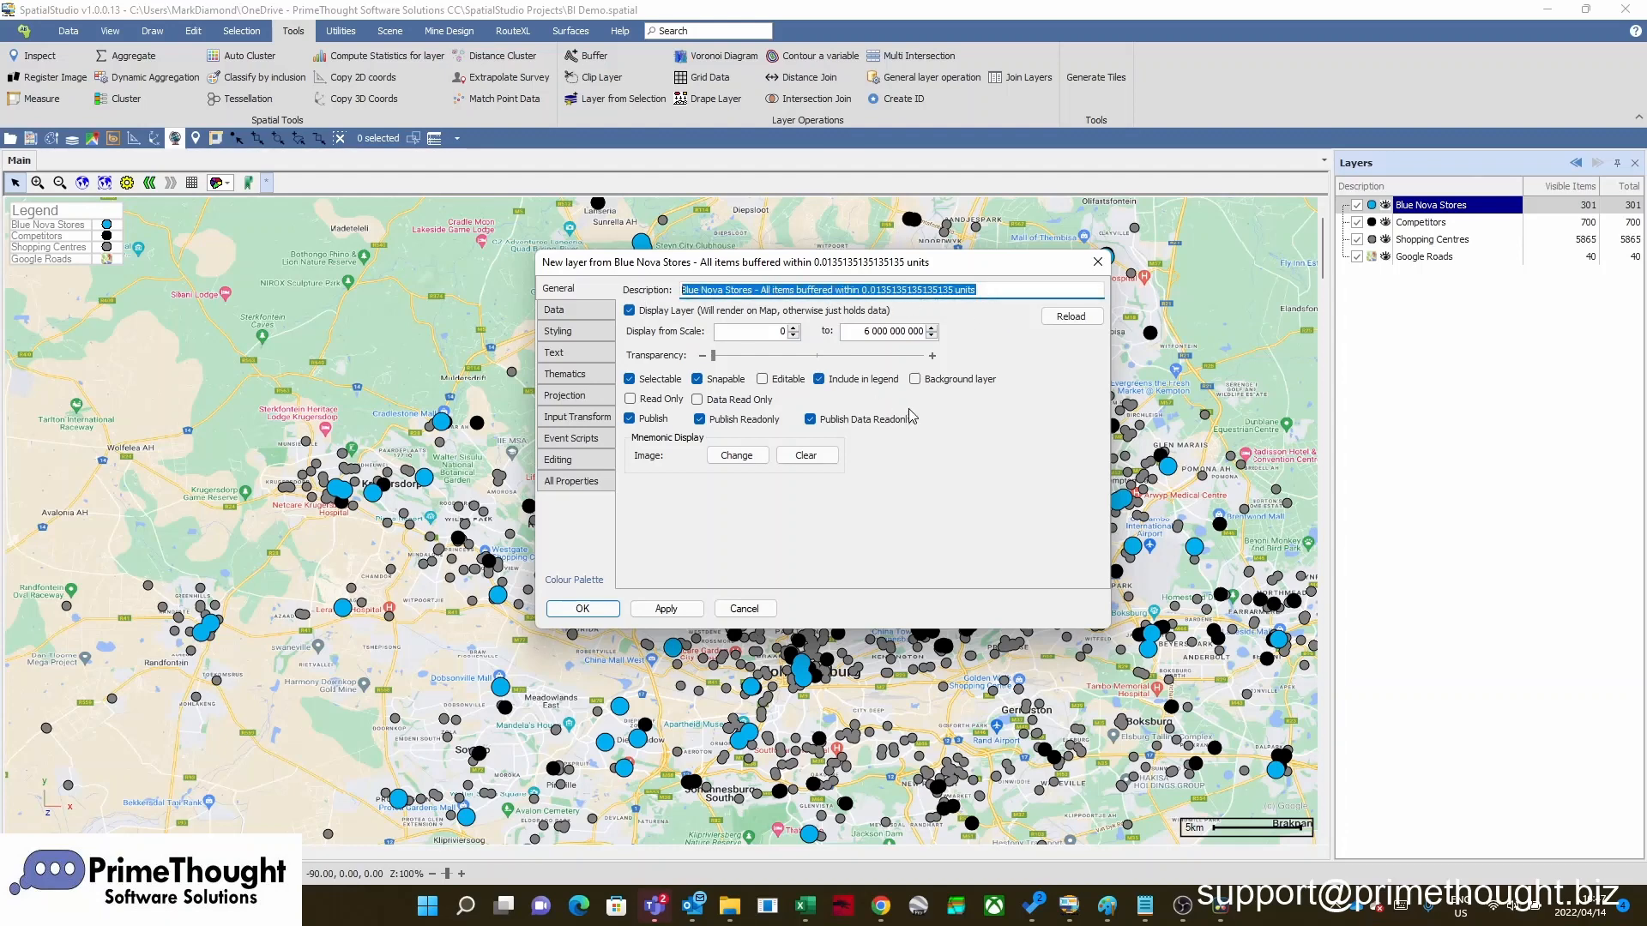
{"action": "type", "text": "Buffer"}
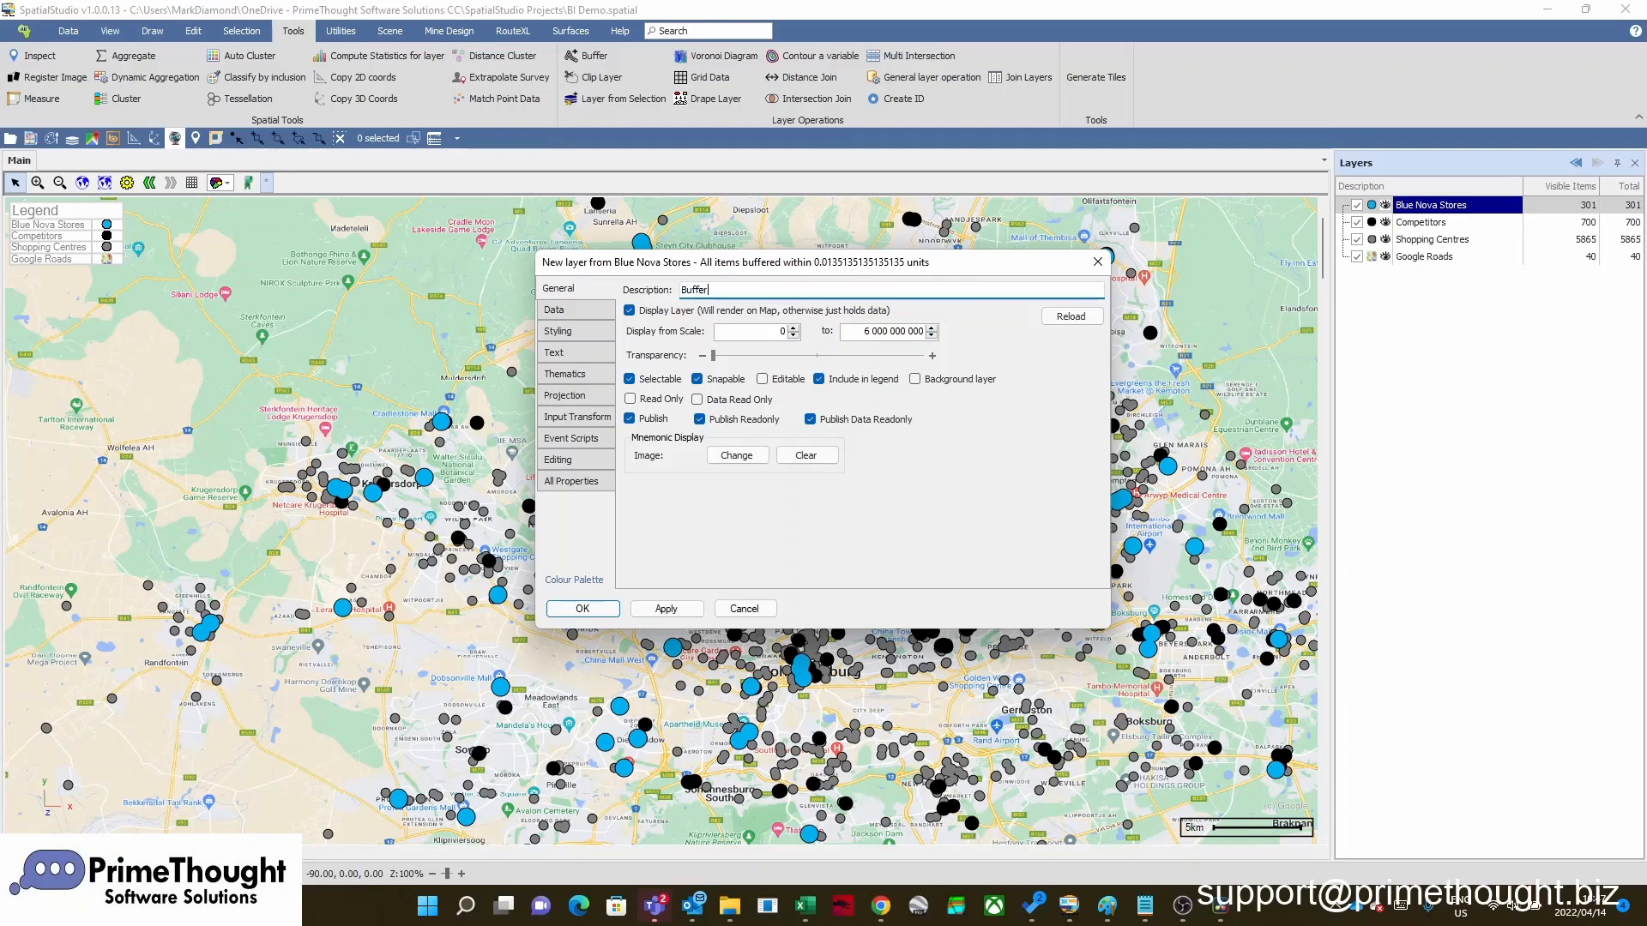
{"action": "left_click", "coordinate": [594, 608]}
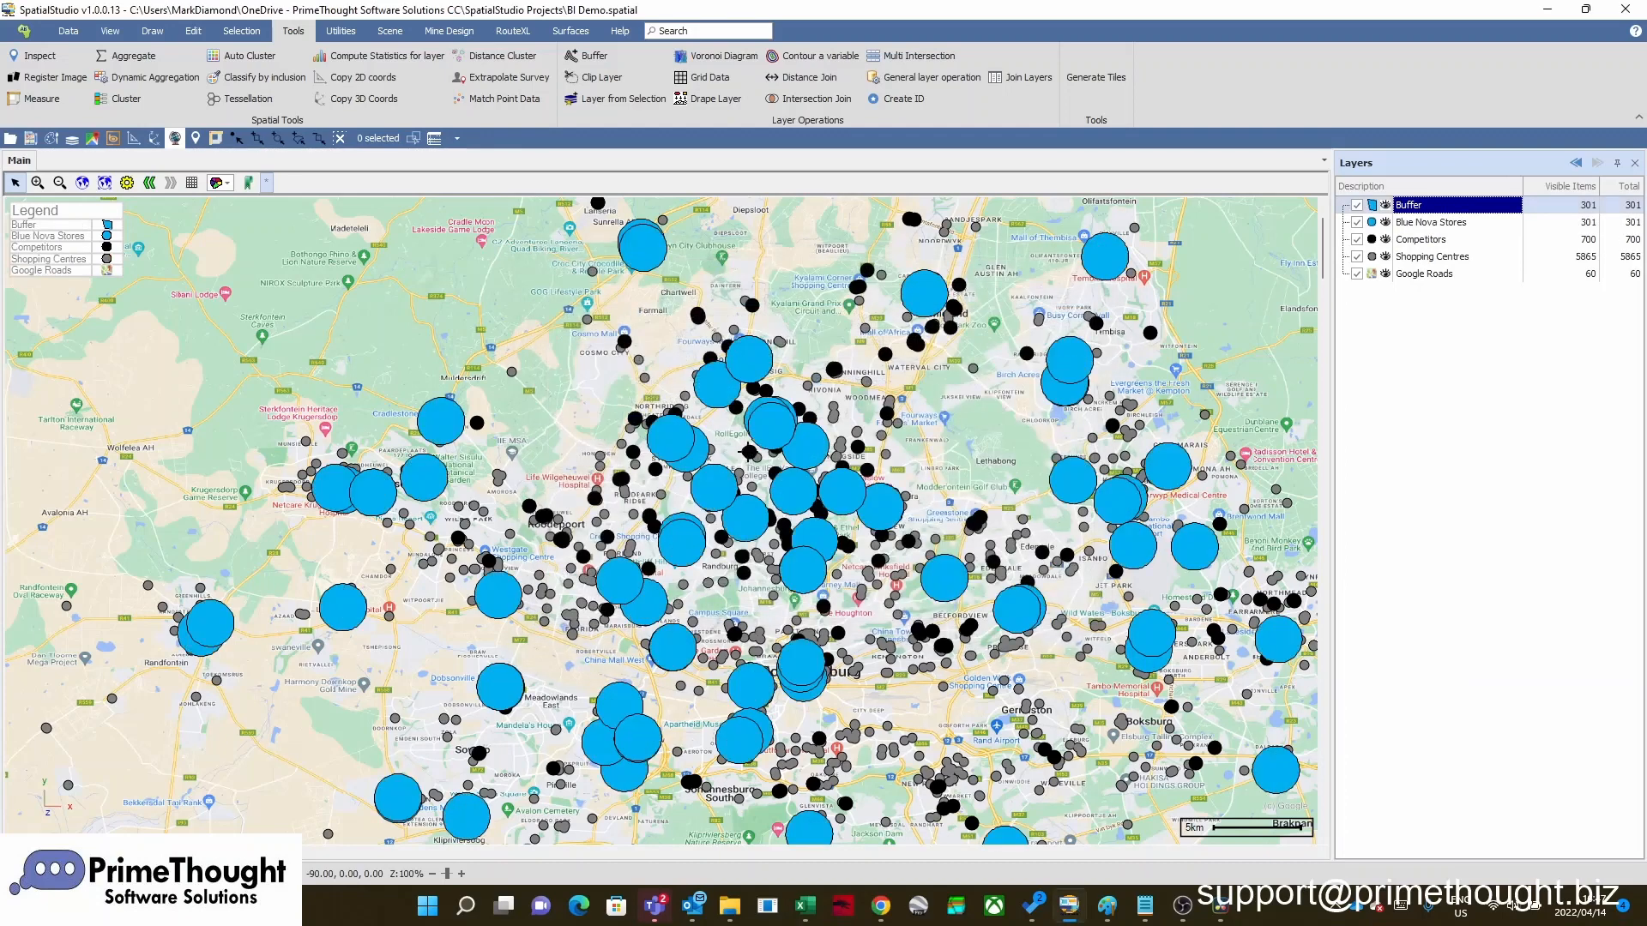
Move the Buffer layer below Shopping Centres and above Google Roads in the layer order
{"action": "scroll", "coordinate": [746, 451], "scroll_direction": "up", "scroll_amount": 3}
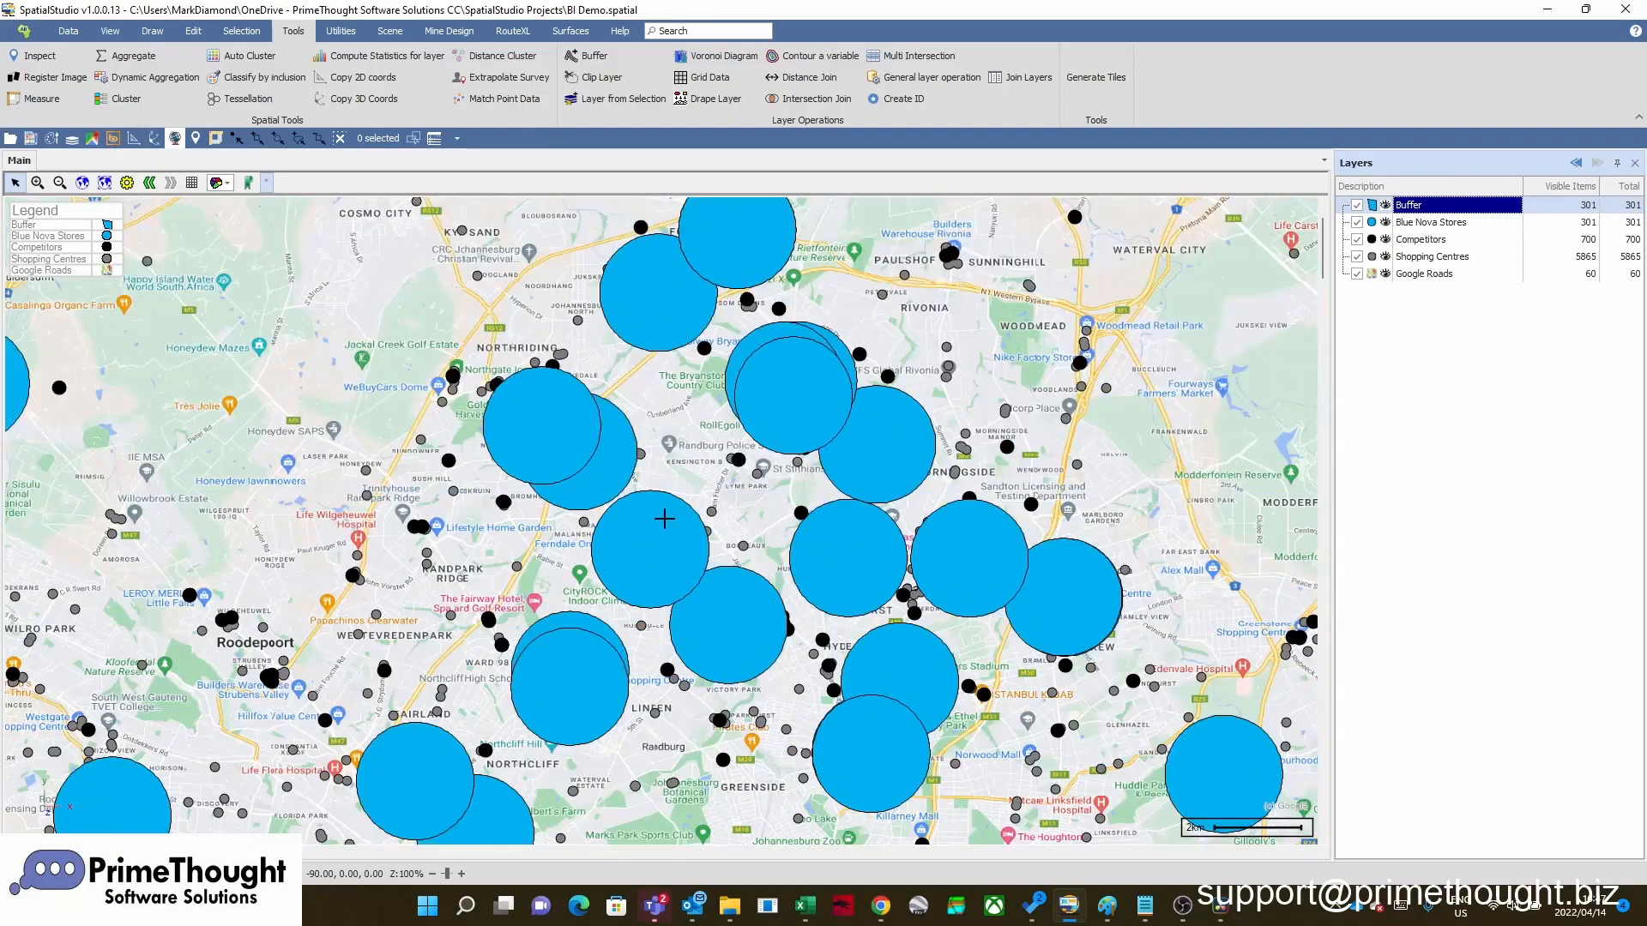
{"action": "scroll", "coordinate": [666, 518], "scroll_direction": "down", "scroll_amount": 2}
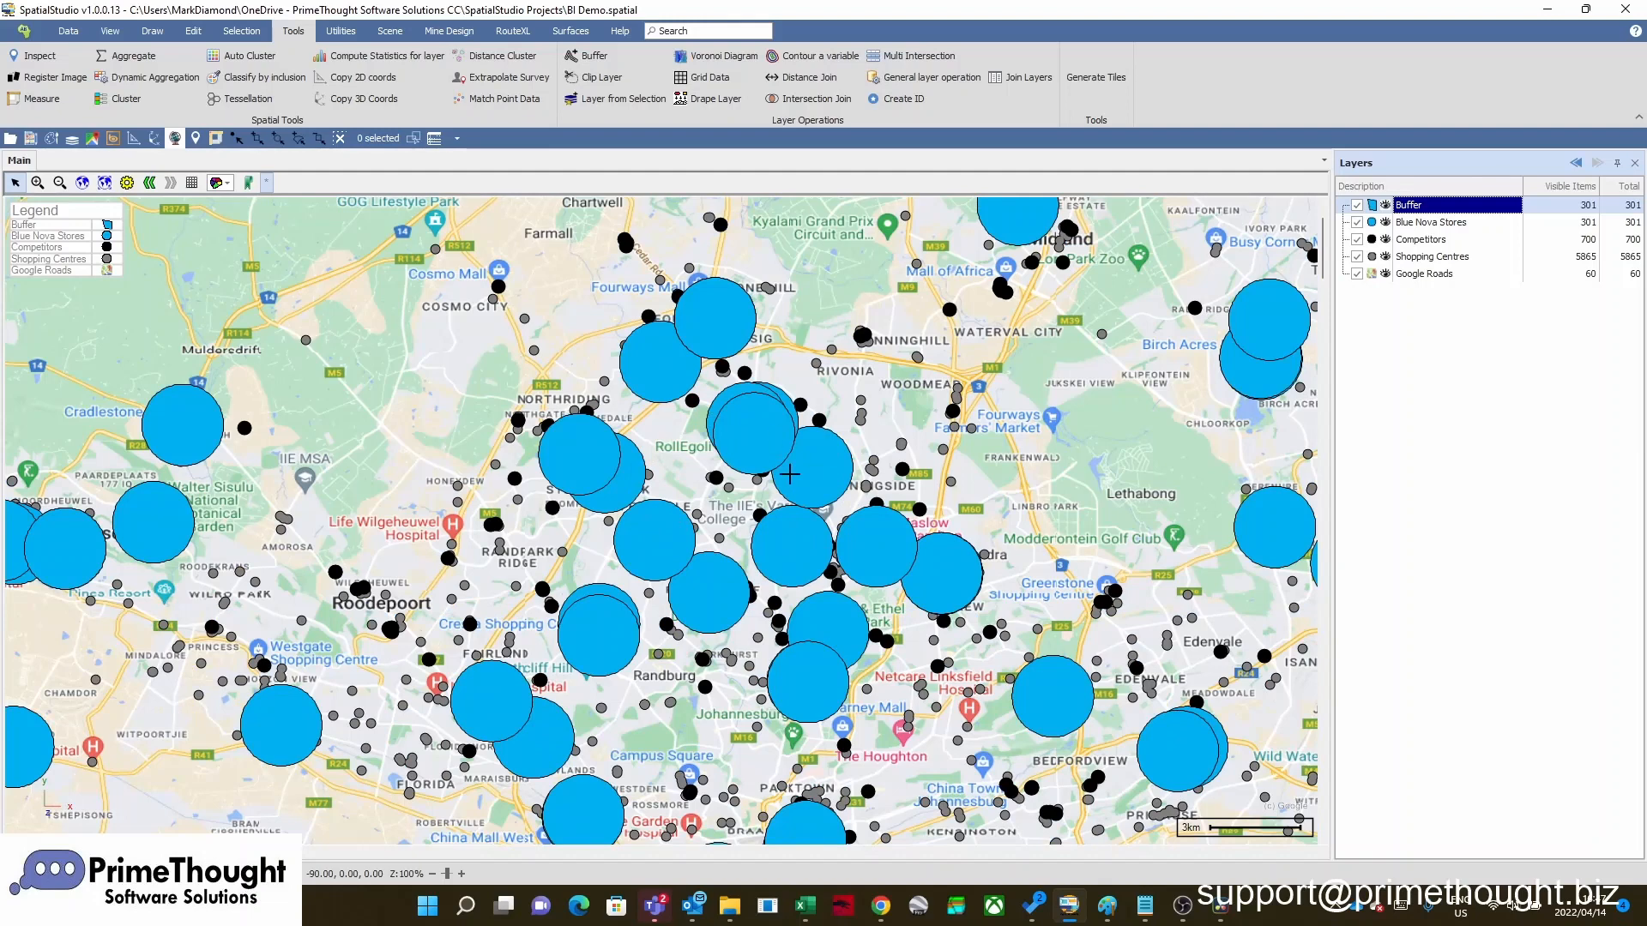
{"action": "scroll", "coordinate": [790, 478], "scroll_direction": "down", "scroll_amount": 1}
{"action": "scroll", "coordinate": [790, 478], "scroll_direction": "up", "scroll_amount": 1}
{"action": "left_click_drag", "start_coordinate": [1415, 207], "coordinate": [1381, 283]}
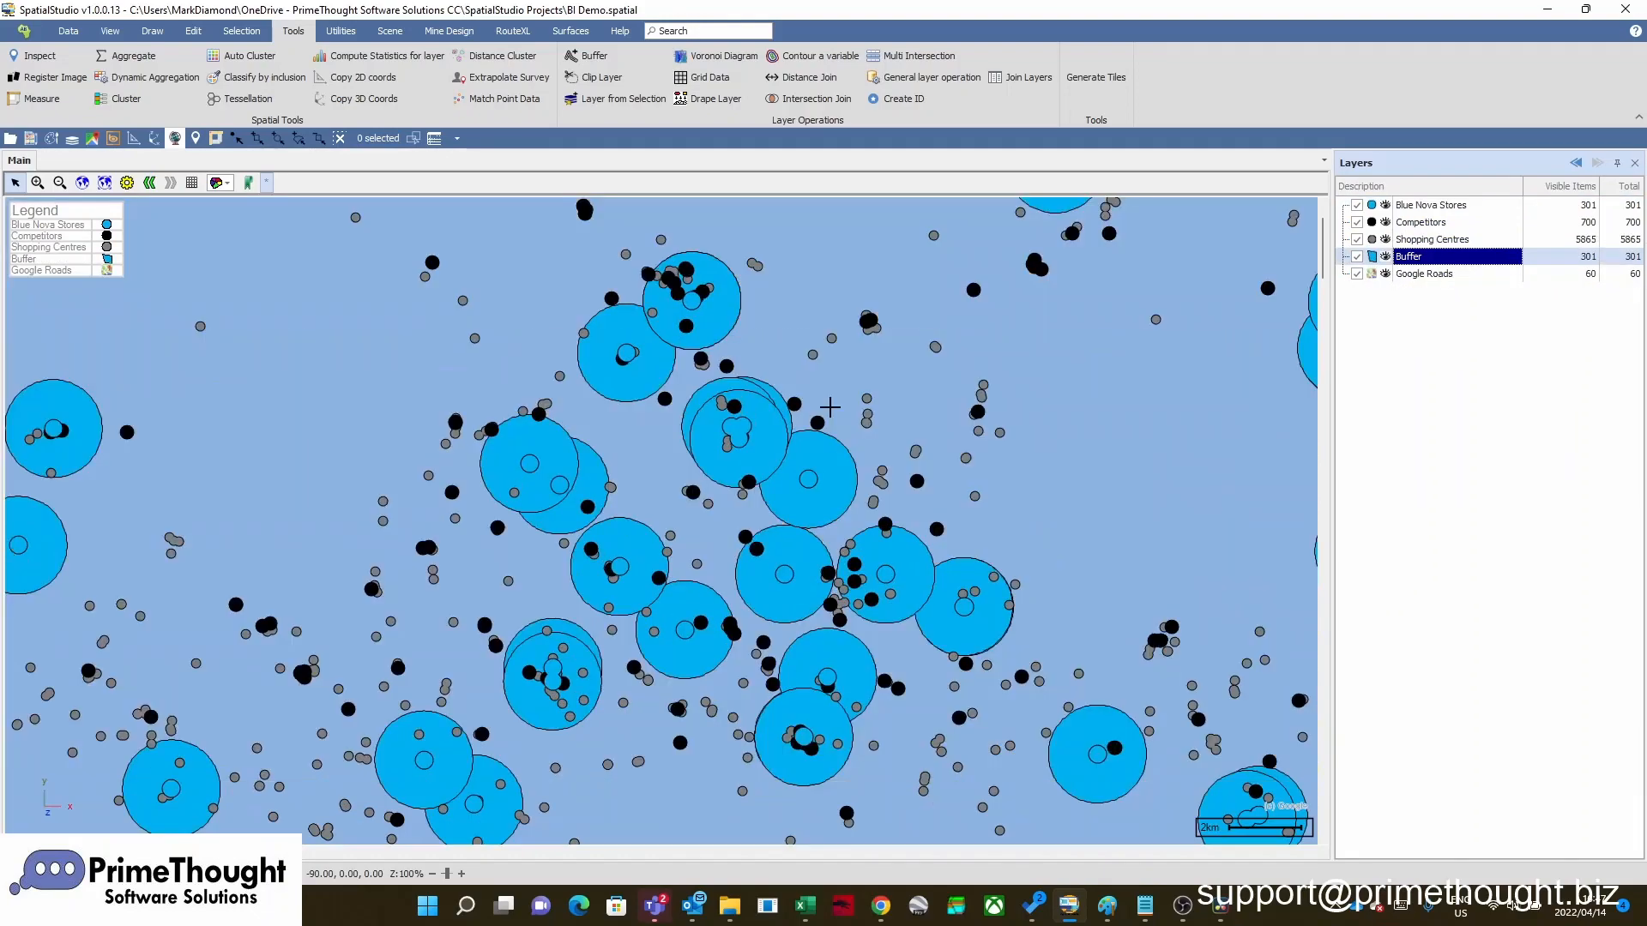
Set the Buffer layer to about half transparency and give it a solid border with a thickness of 5
{"action": "scroll", "coordinate": [829, 408], "scroll_direction": "down", "scroll_amount": 1}
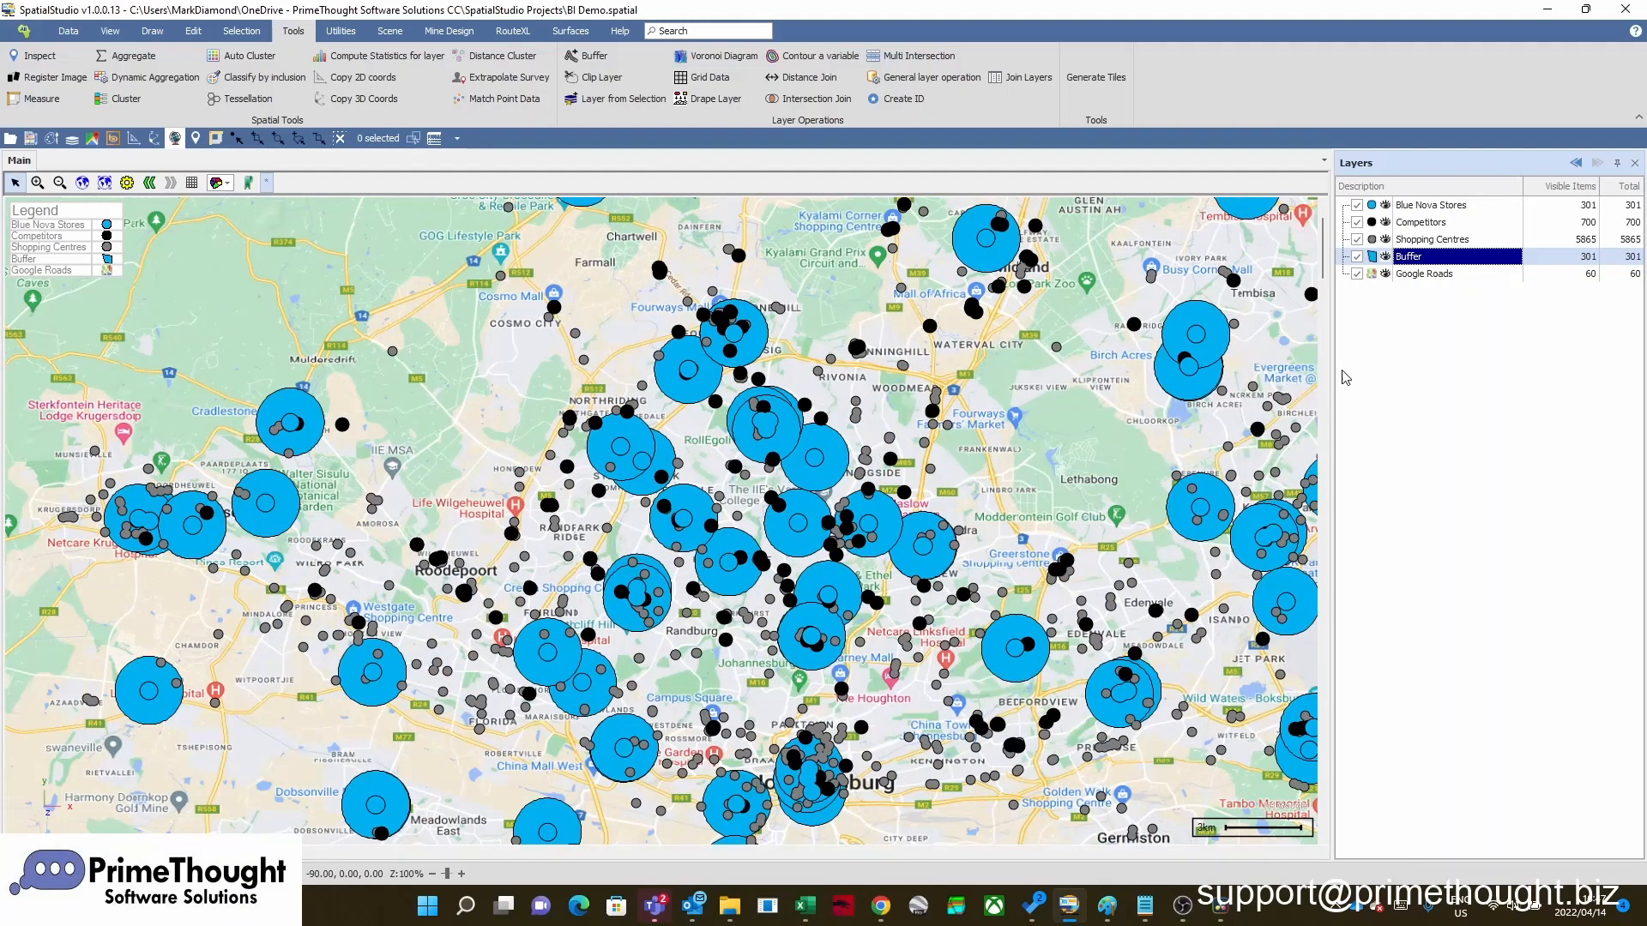
{"action": "scroll", "coordinate": [901, 357], "scroll_direction": "up", "scroll_amount": 1}
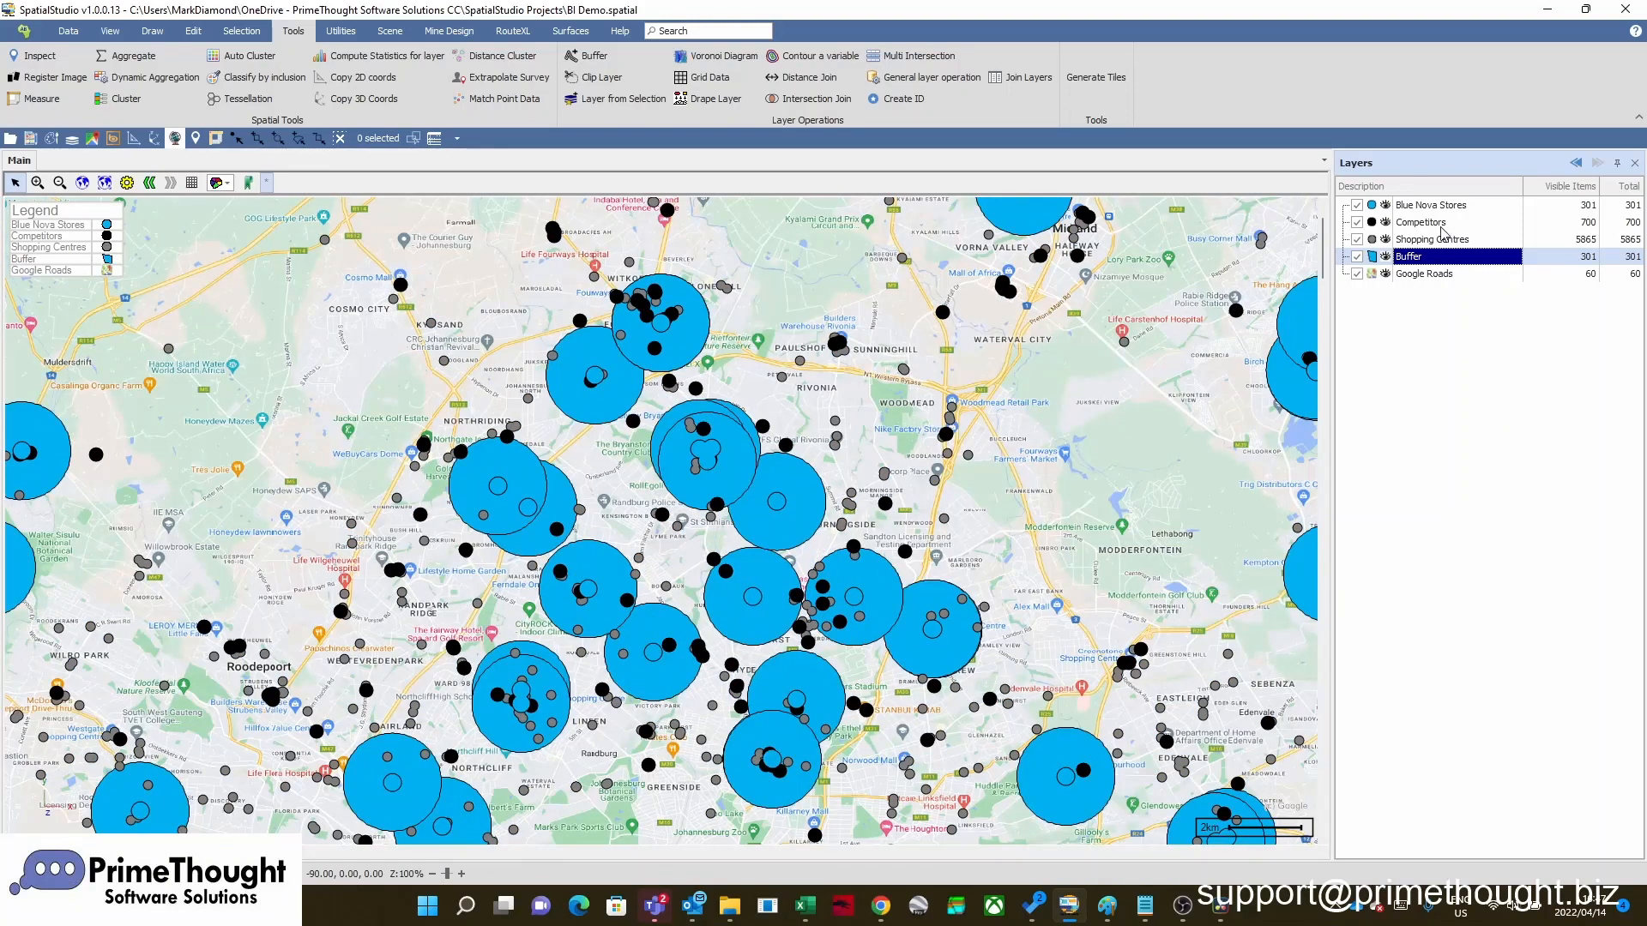
{"action": "right_click", "coordinate": [1421, 267]}
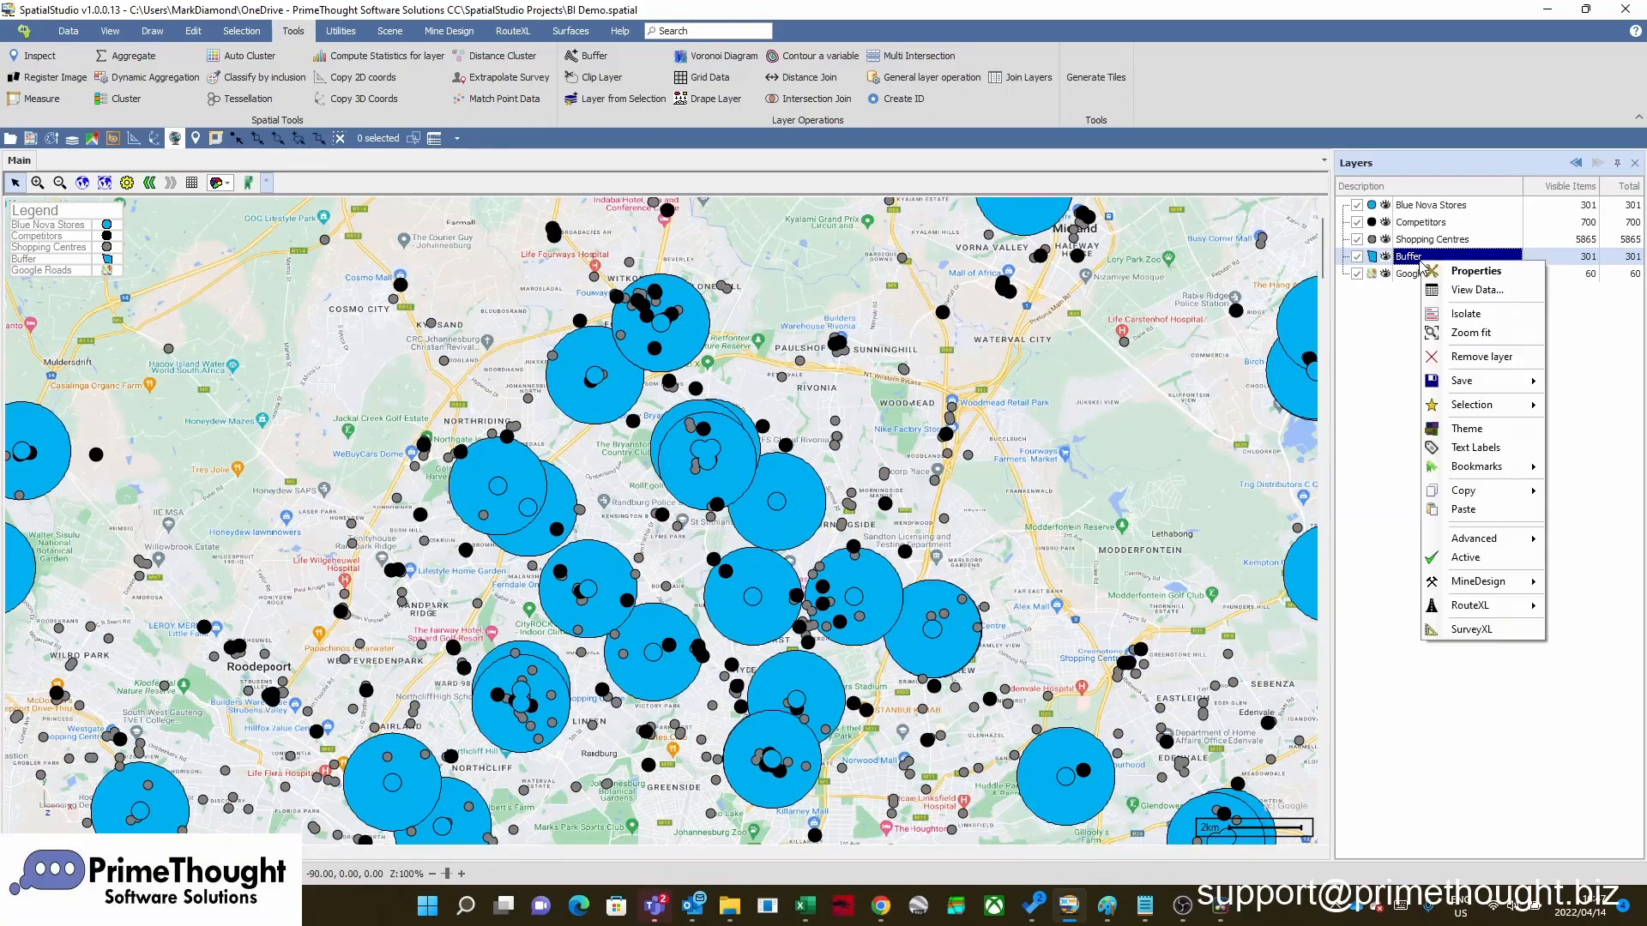
{"action": "left_click", "coordinate": [1449, 272]}
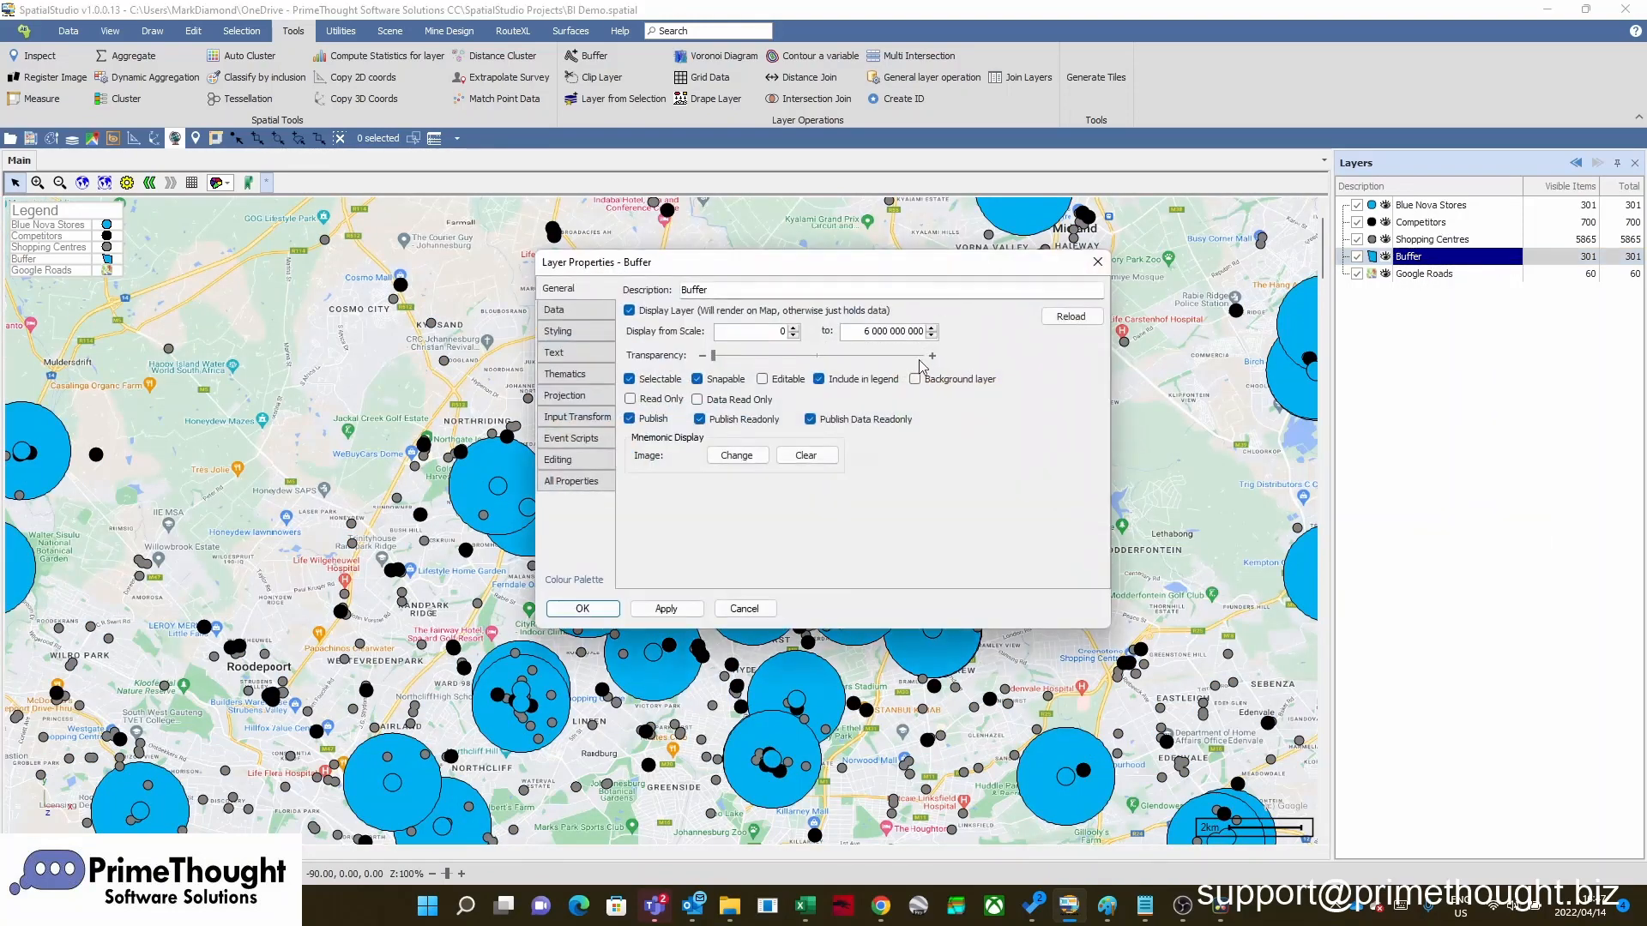
{"action": "left_click", "coordinate": [816, 359]}
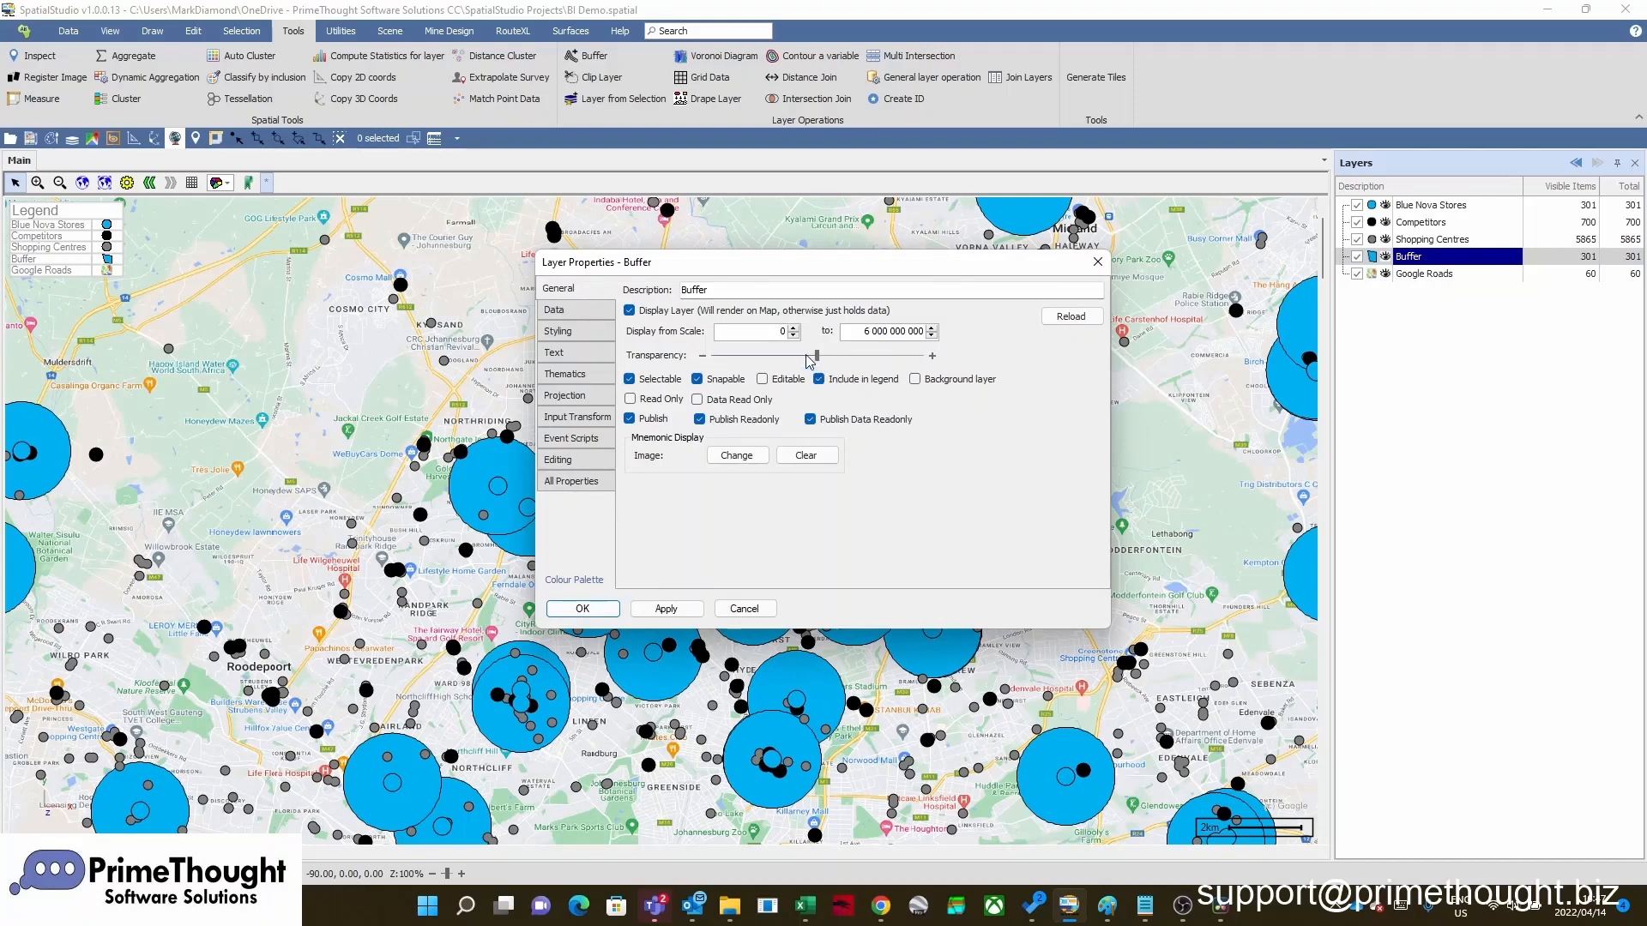
{"action": "left_click", "coordinate": [564, 338]}
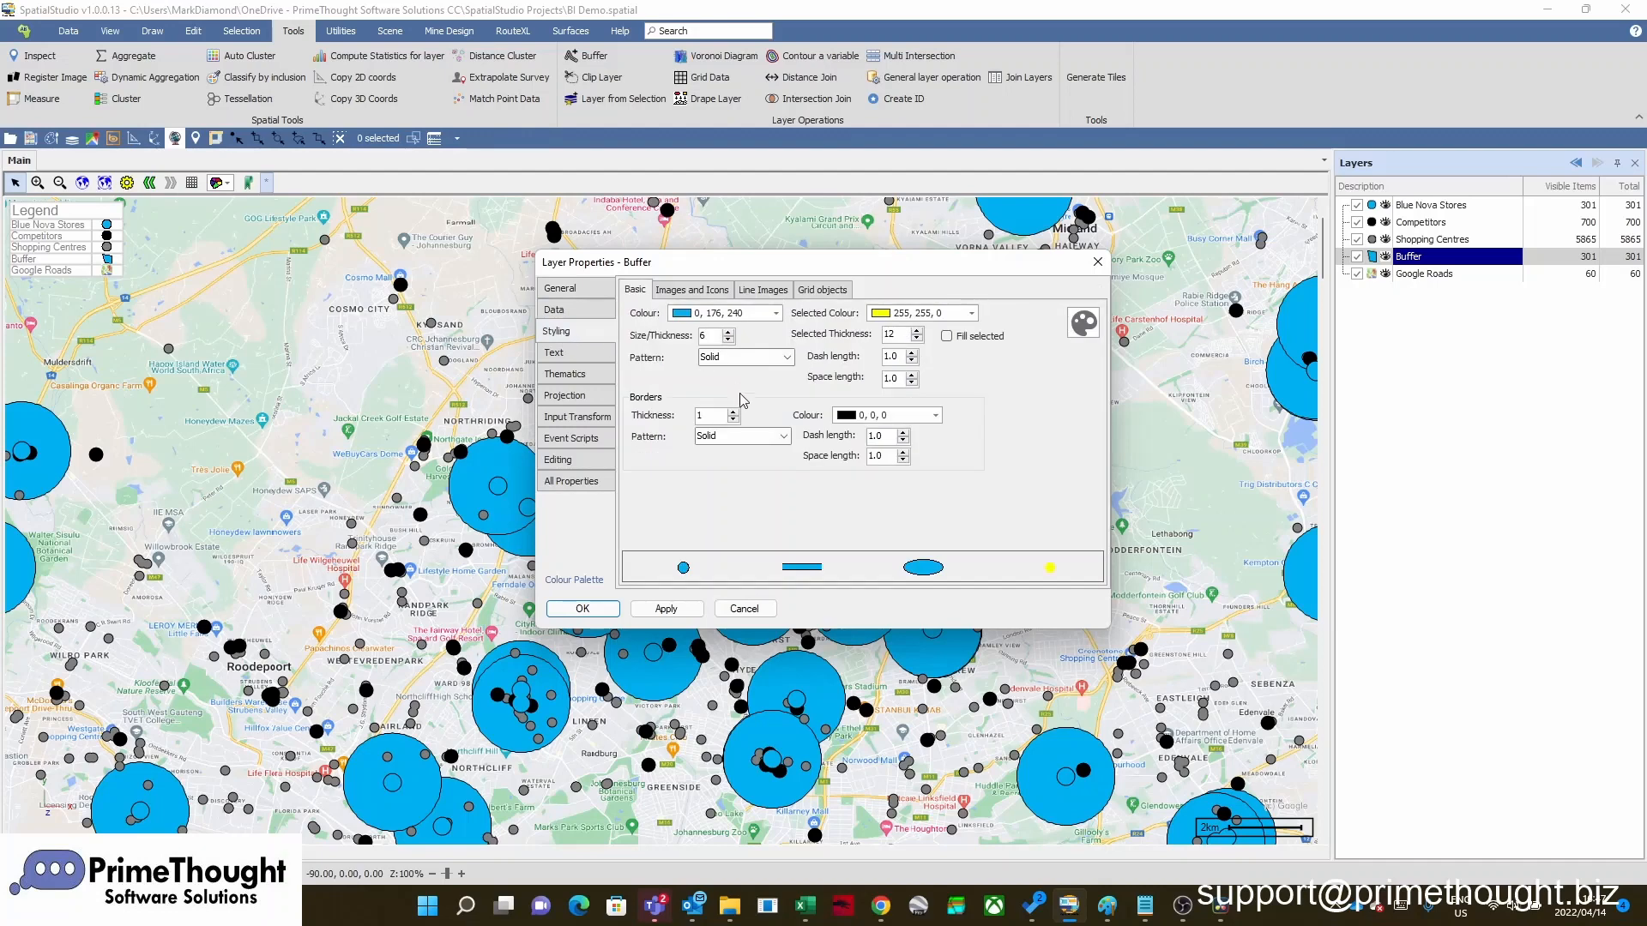
{"action": "left_click", "coordinate": [736, 413]}
{"action": "left_click", "coordinate": [736, 413]}
{"action": "left_click", "coordinate": [736, 413]}
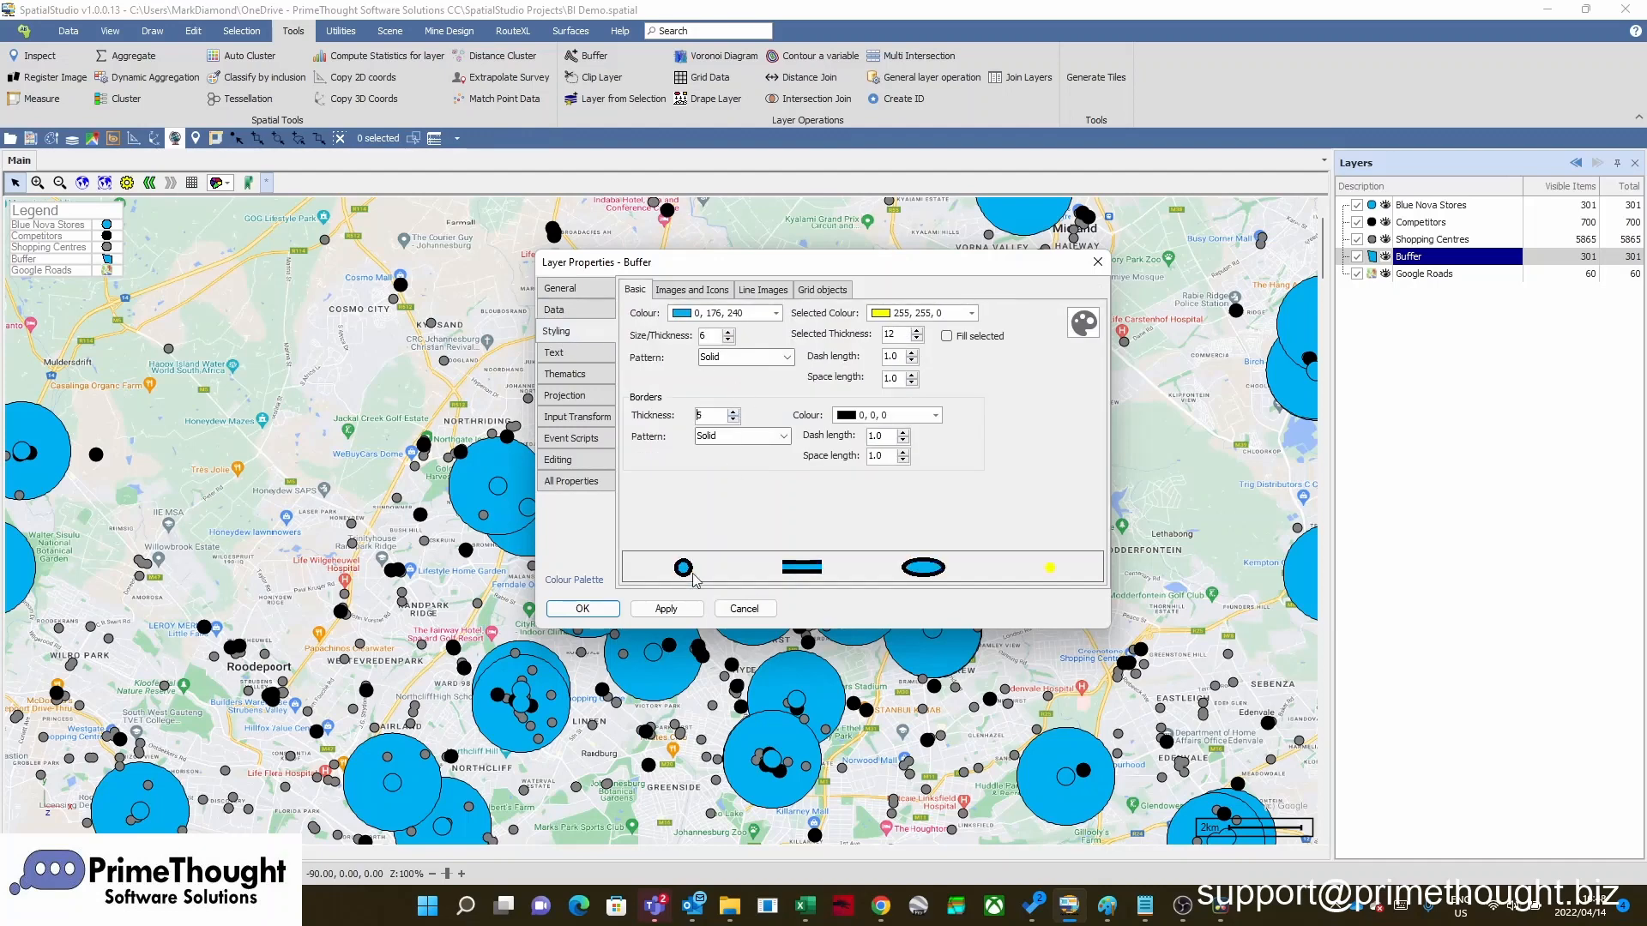
{"action": "left_click", "coordinate": [601, 608]}
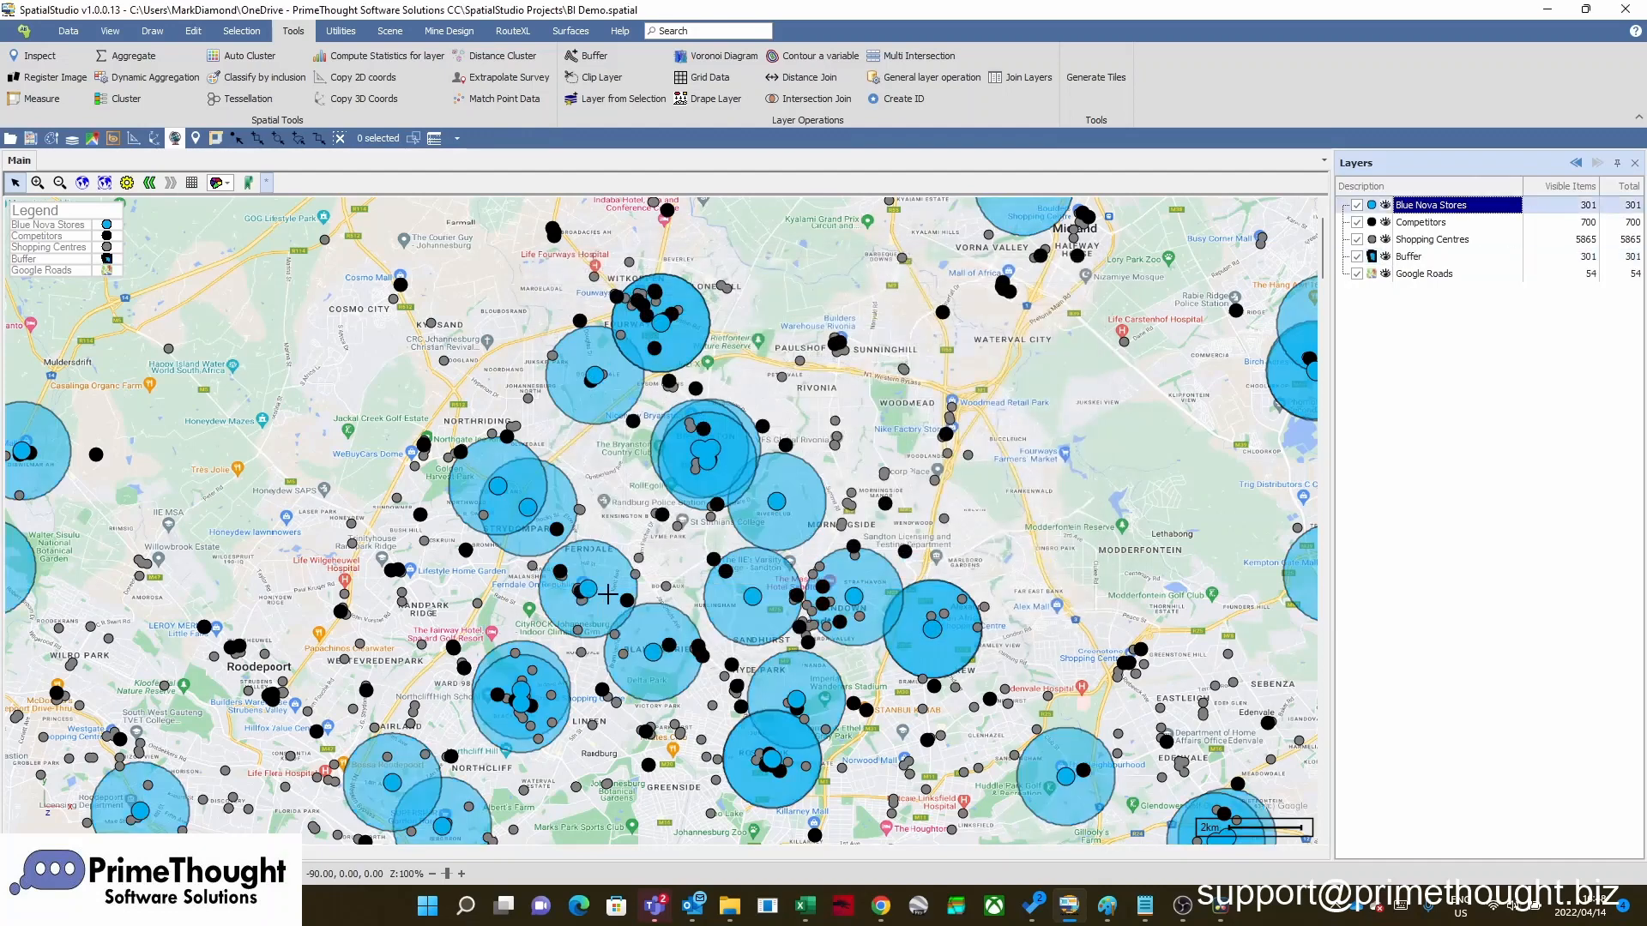
Hide the Buffer layer on the map
{"action": "scroll", "coordinate": [649, 554], "scroll_direction": "down", "scroll_amount": 1}
{"action": "scroll", "coordinate": [649, 553], "scroll_direction": "up", "scroll_amount": 2}
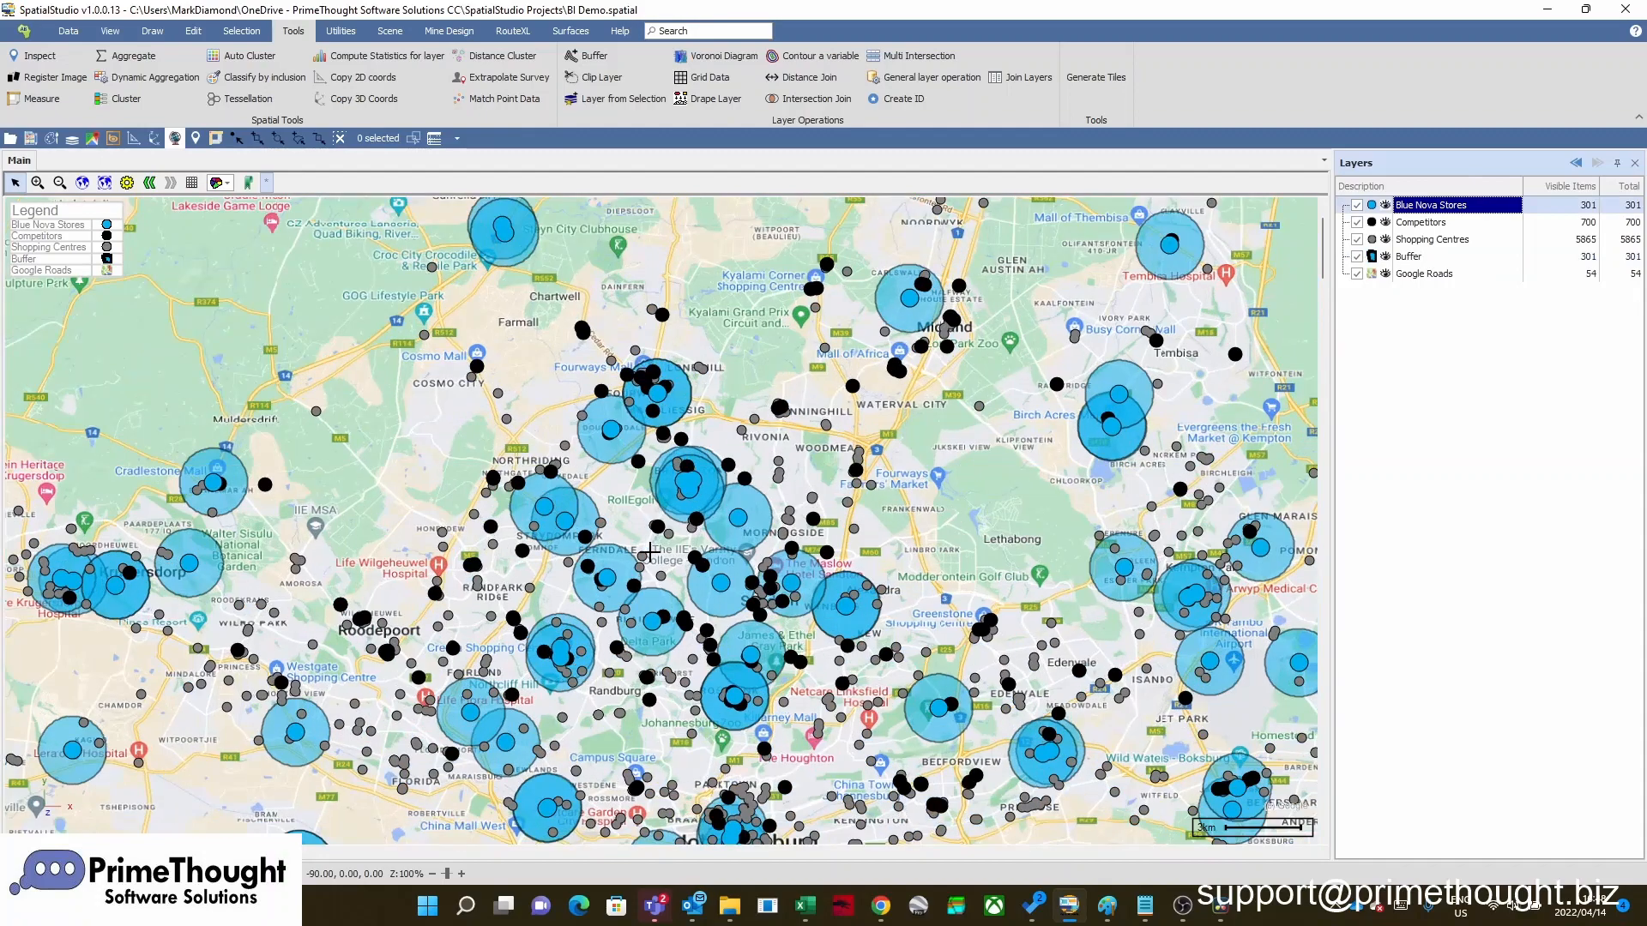
{"action": "scroll", "coordinate": [599, 434], "scroll_direction": "up", "scroll_amount": 1}
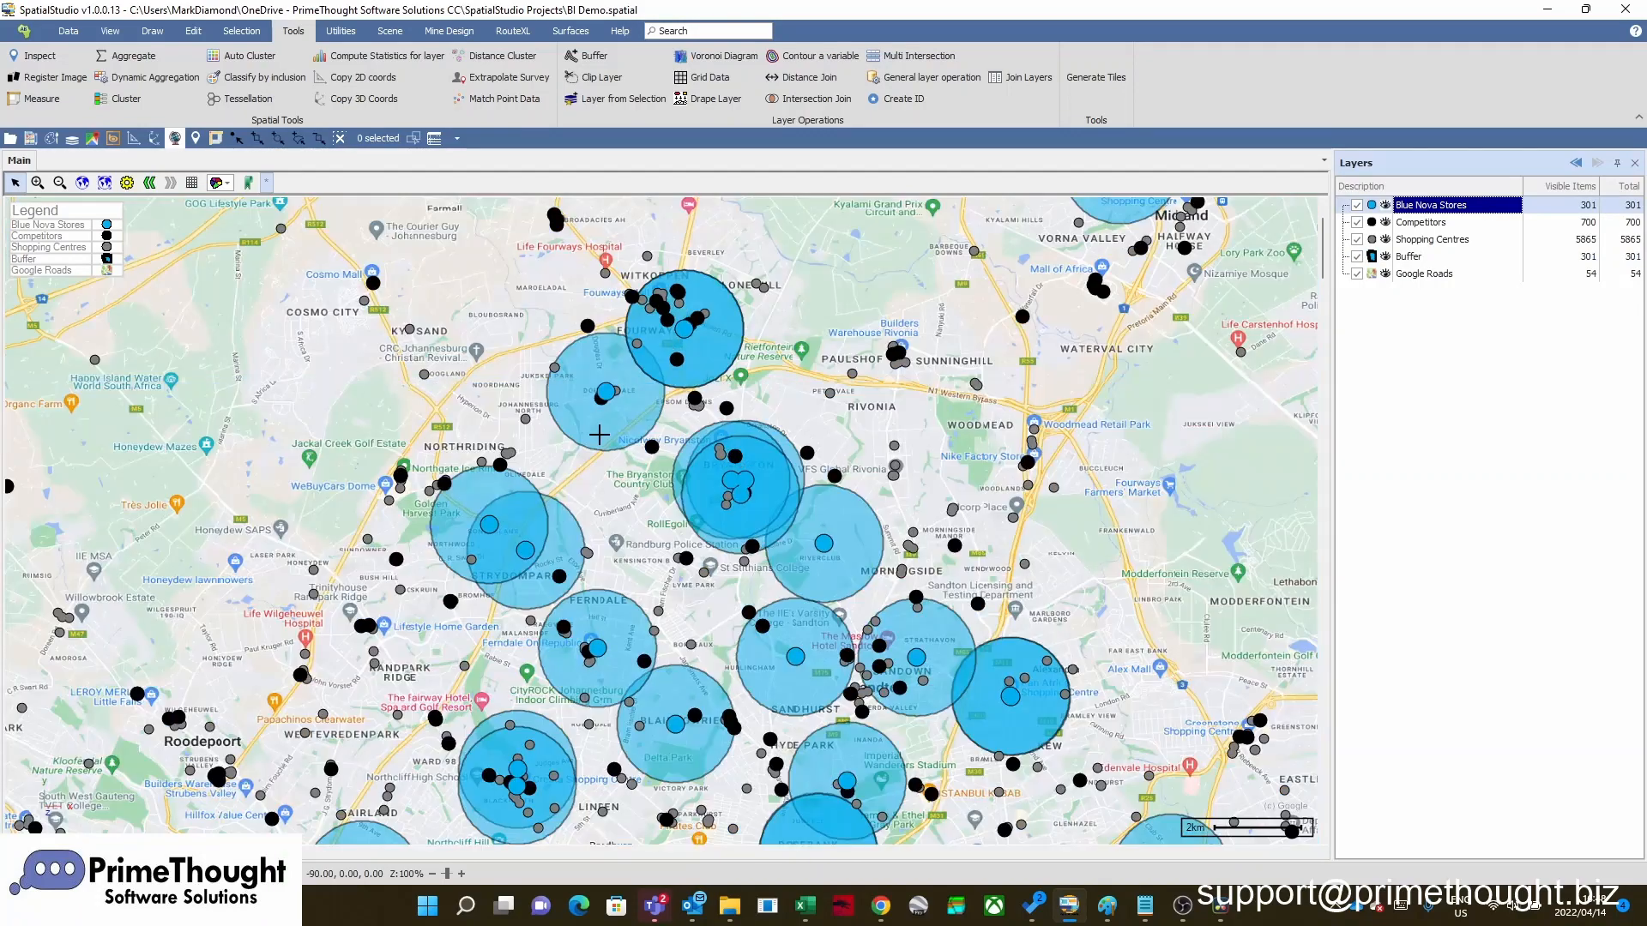
{"action": "scroll", "coordinate": [686, 411], "scroll_direction": "up", "scroll_amount": 1}
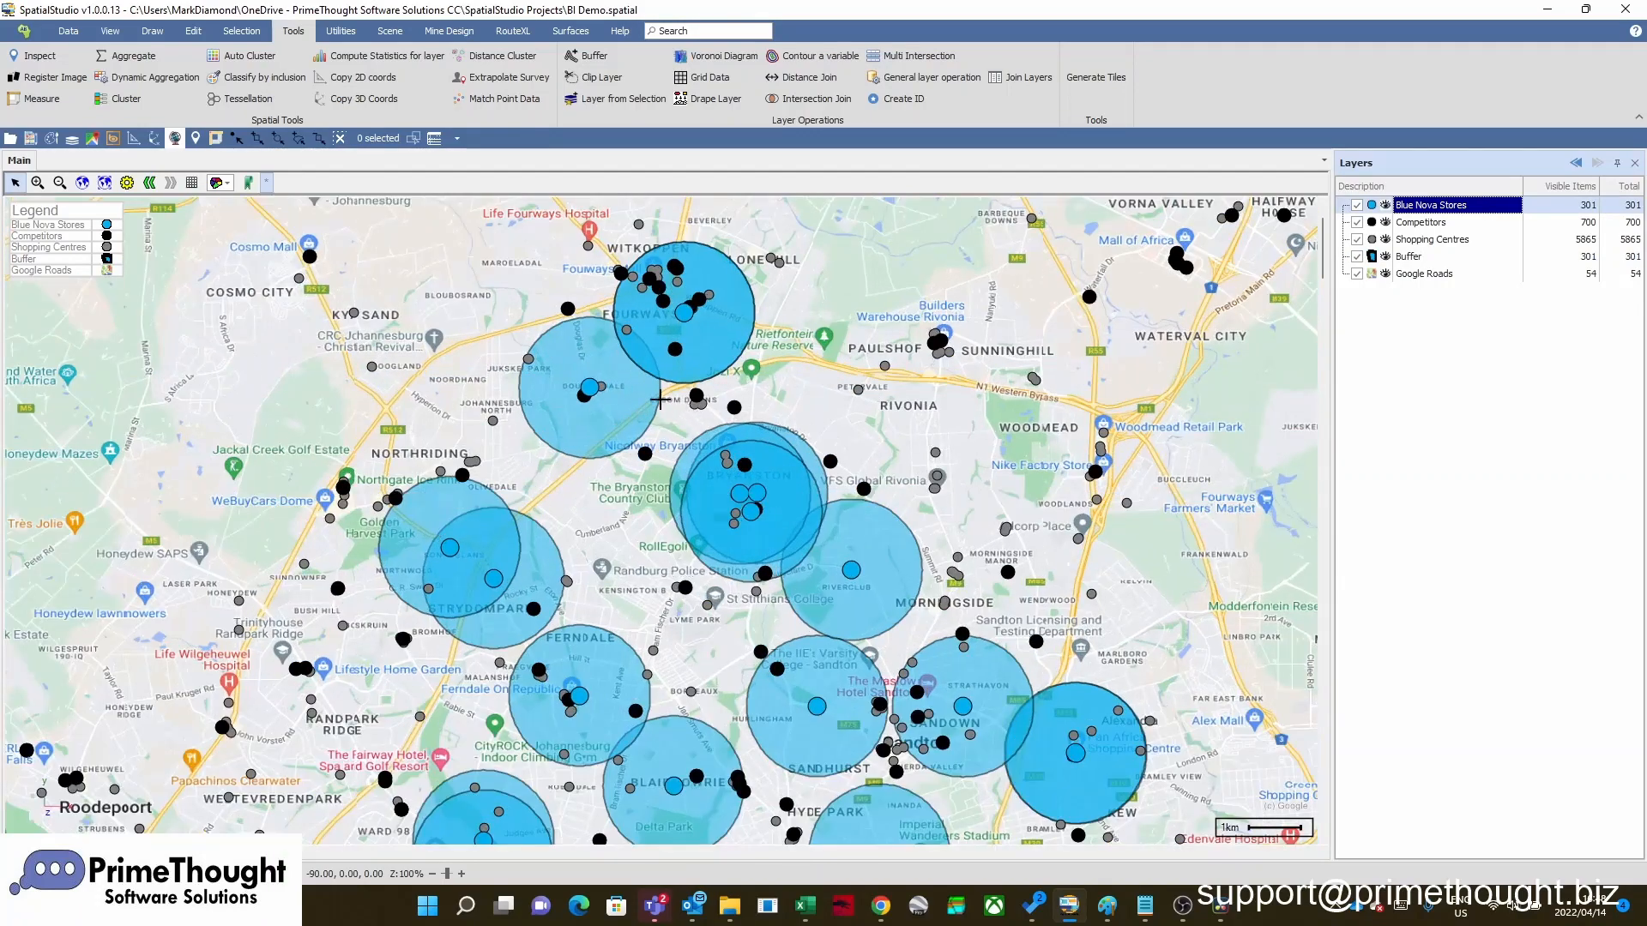
{"action": "scroll", "coordinate": [632, 350], "scroll_direction": "down", "scroll_amount": 2}
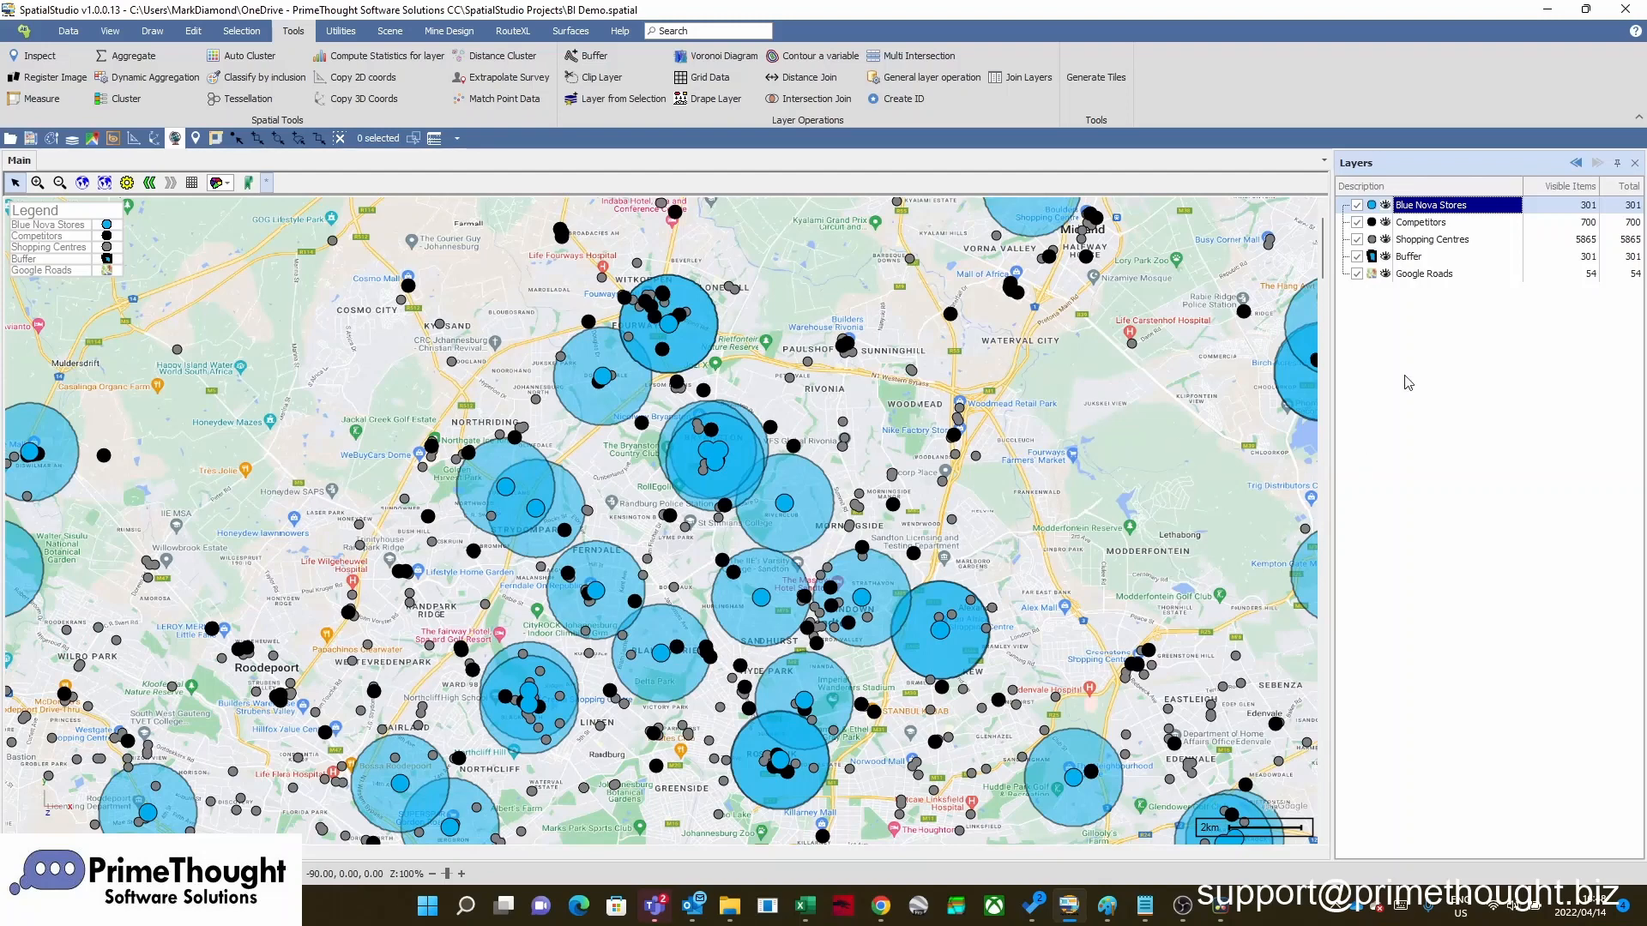
{"action": "left_click", "coordinate": [1357, 257]}
{"action": "left_click", "coordinate": [1409, 258]}
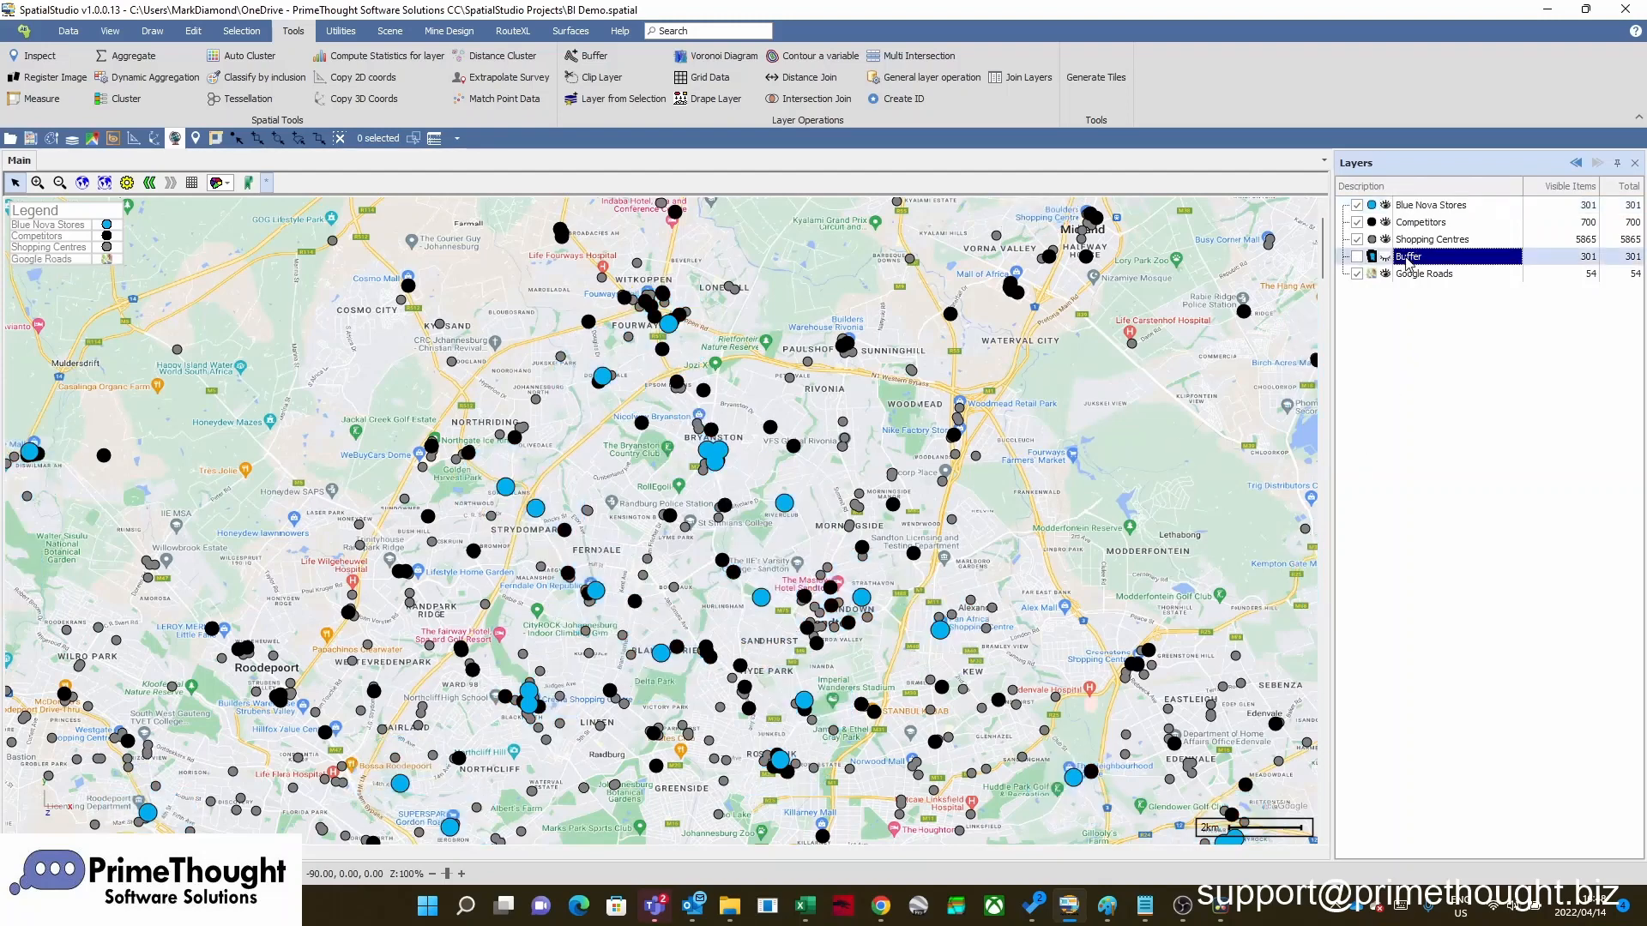
Run a Buffer operation by aggregation value on Blue Nova Stores, using the Competitors layer's Monthly Turnover column and a value of 50000
{"action": "left_click", "coordinate": [1421, 206]}
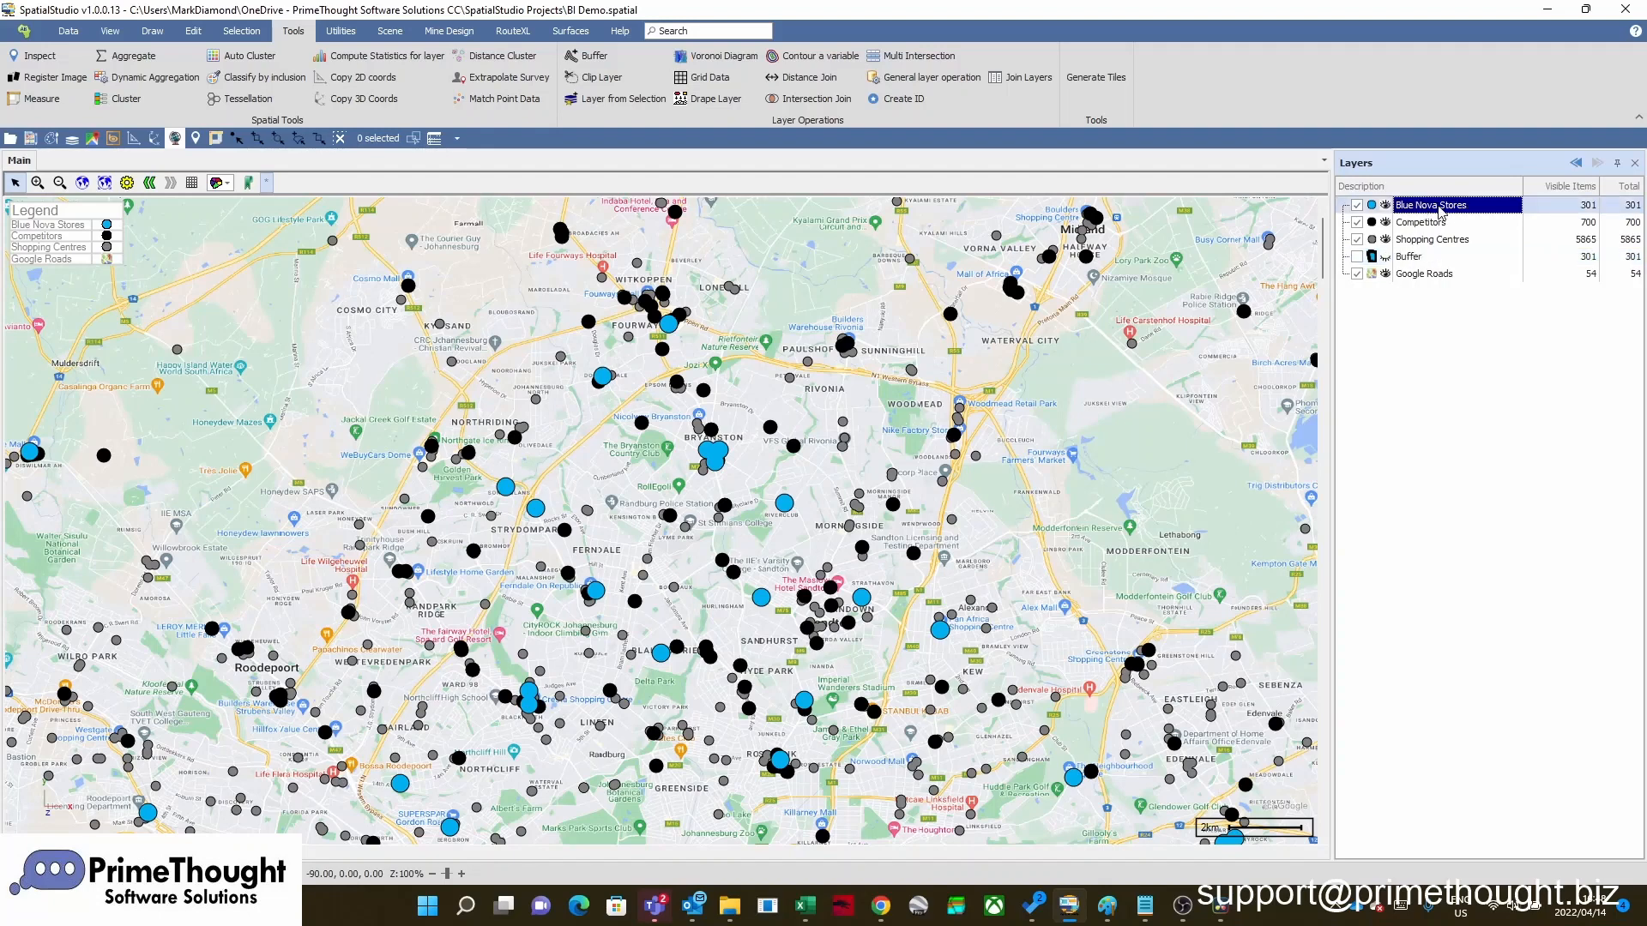
{"action": "left_click", "coordinate": [594, 57]}
{"action": "left_click_drag", "start_coordinate": [1113, 228], "coordinate": [765, 211]}
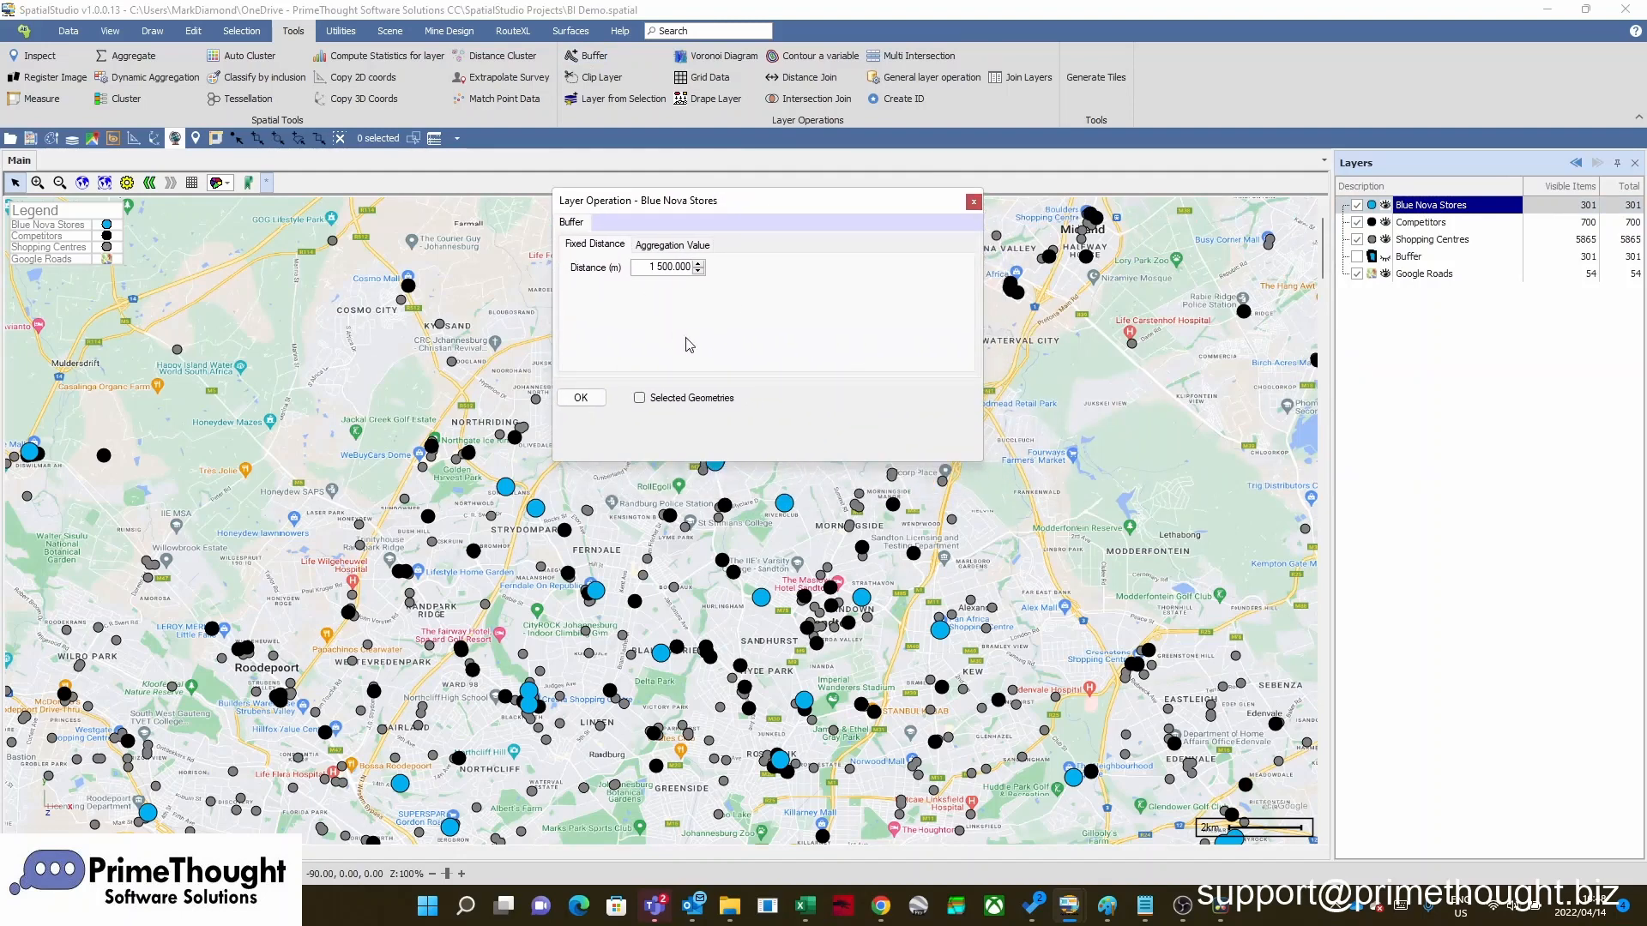
{"action": "left_click", "coordinate": [673, 245]}
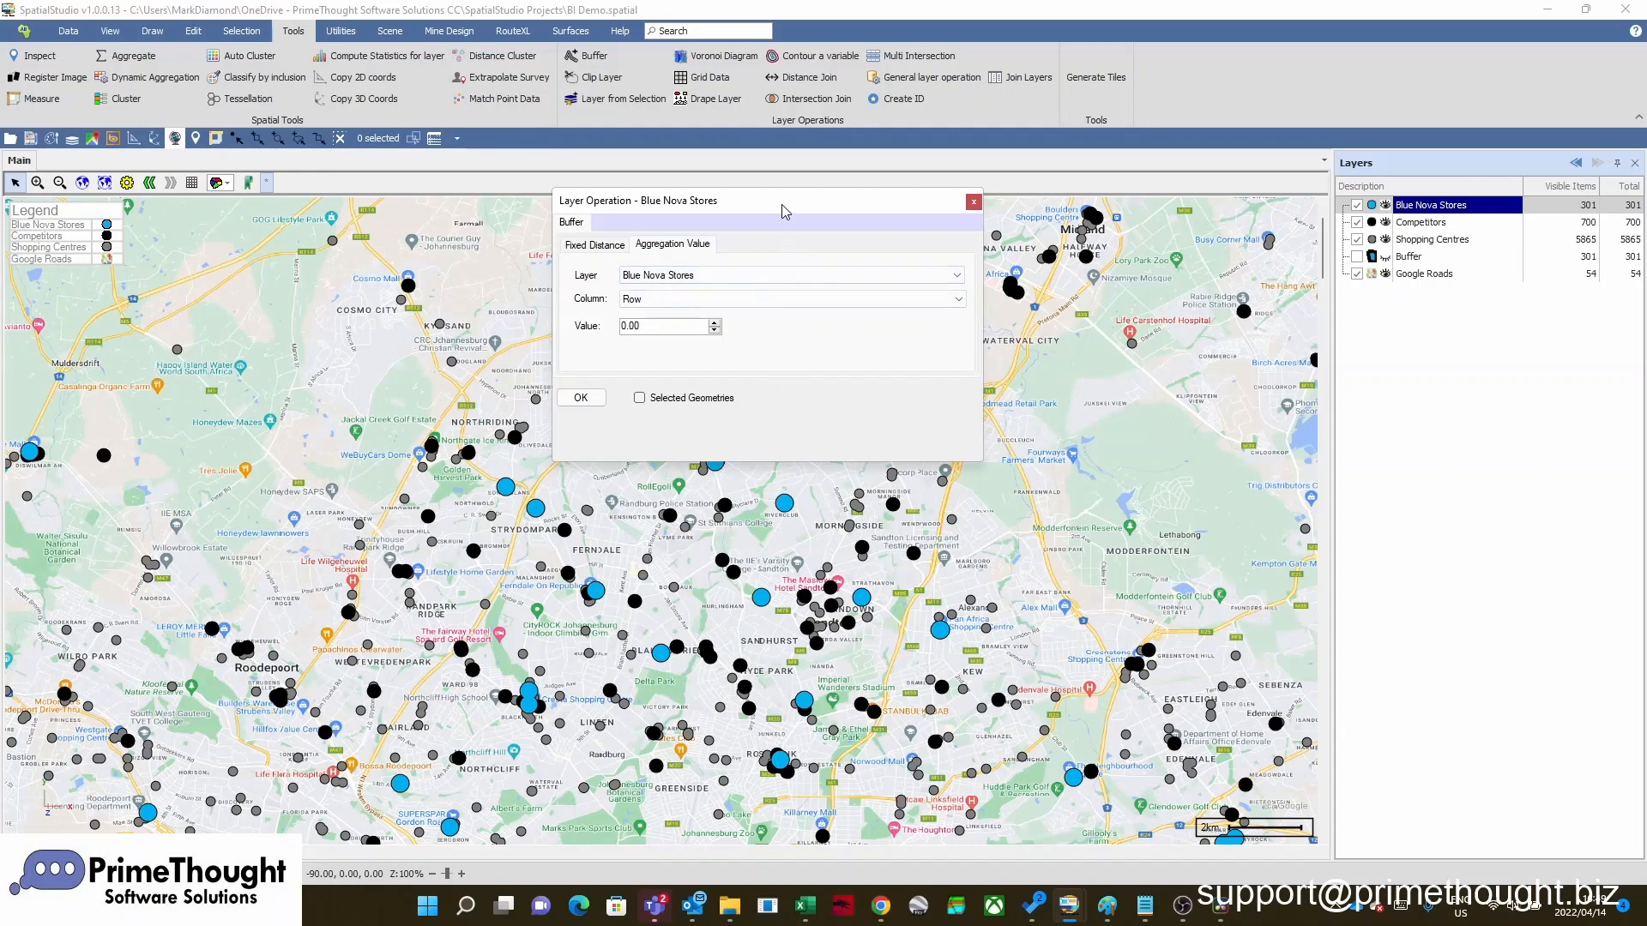
{"action": "left_click_drag", "start_coordinate": [780, 204], "coordinate": [992, 176]}
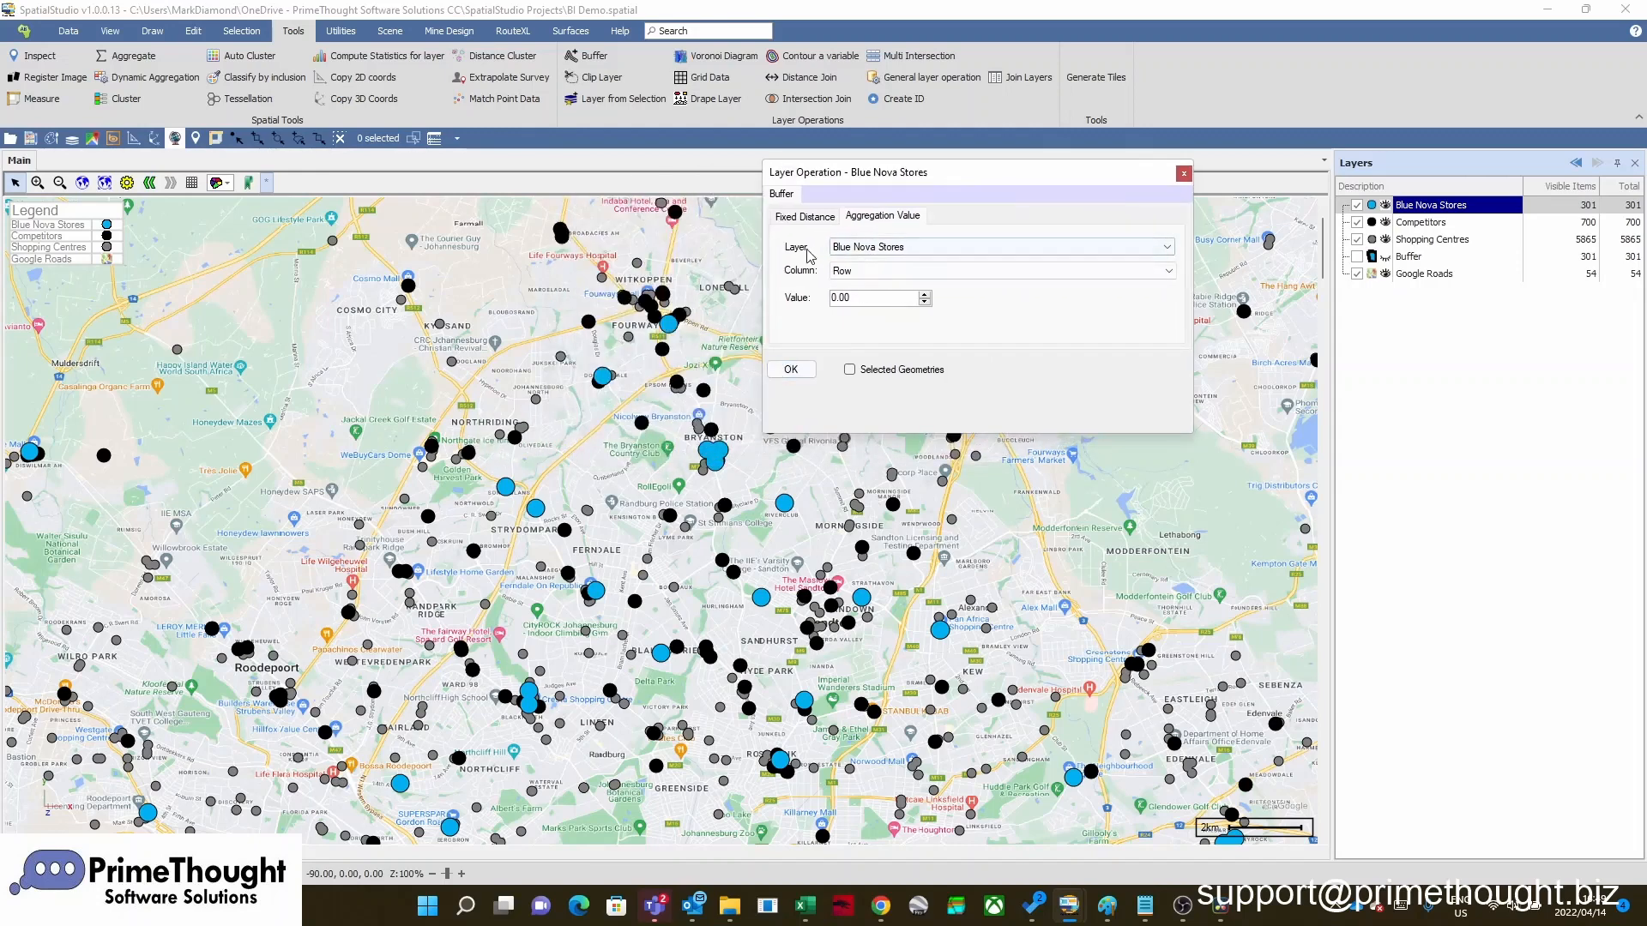
{"action": "left_click", "coordinate": [871, 248]}
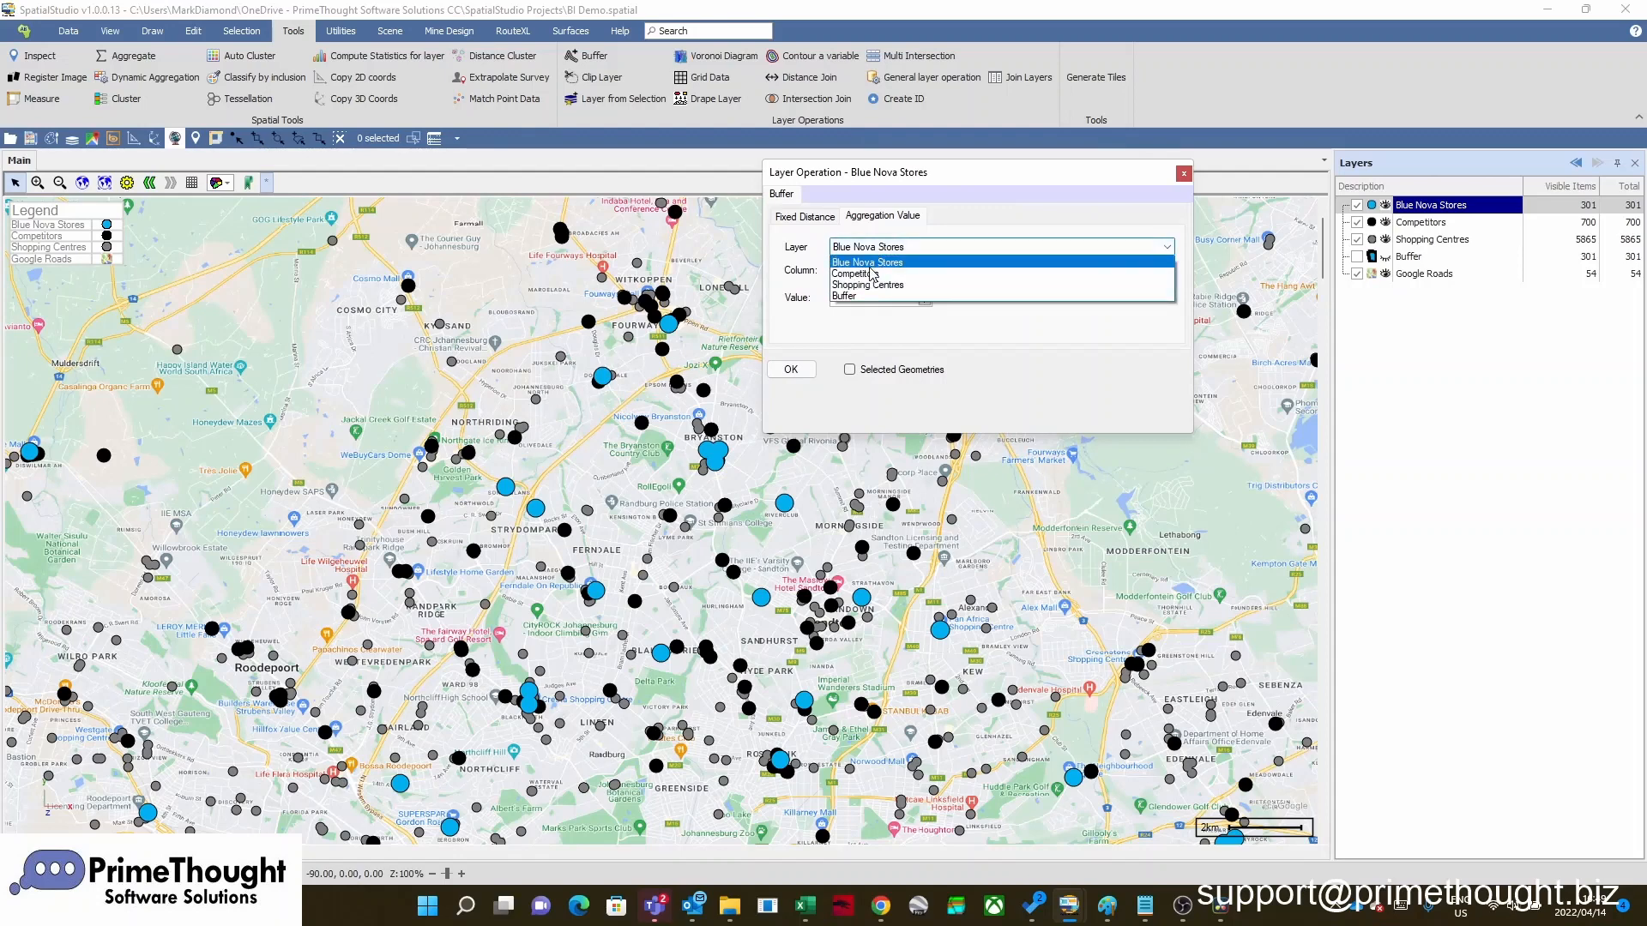
{"action": "left_click", "coordinate": [871, 273]}
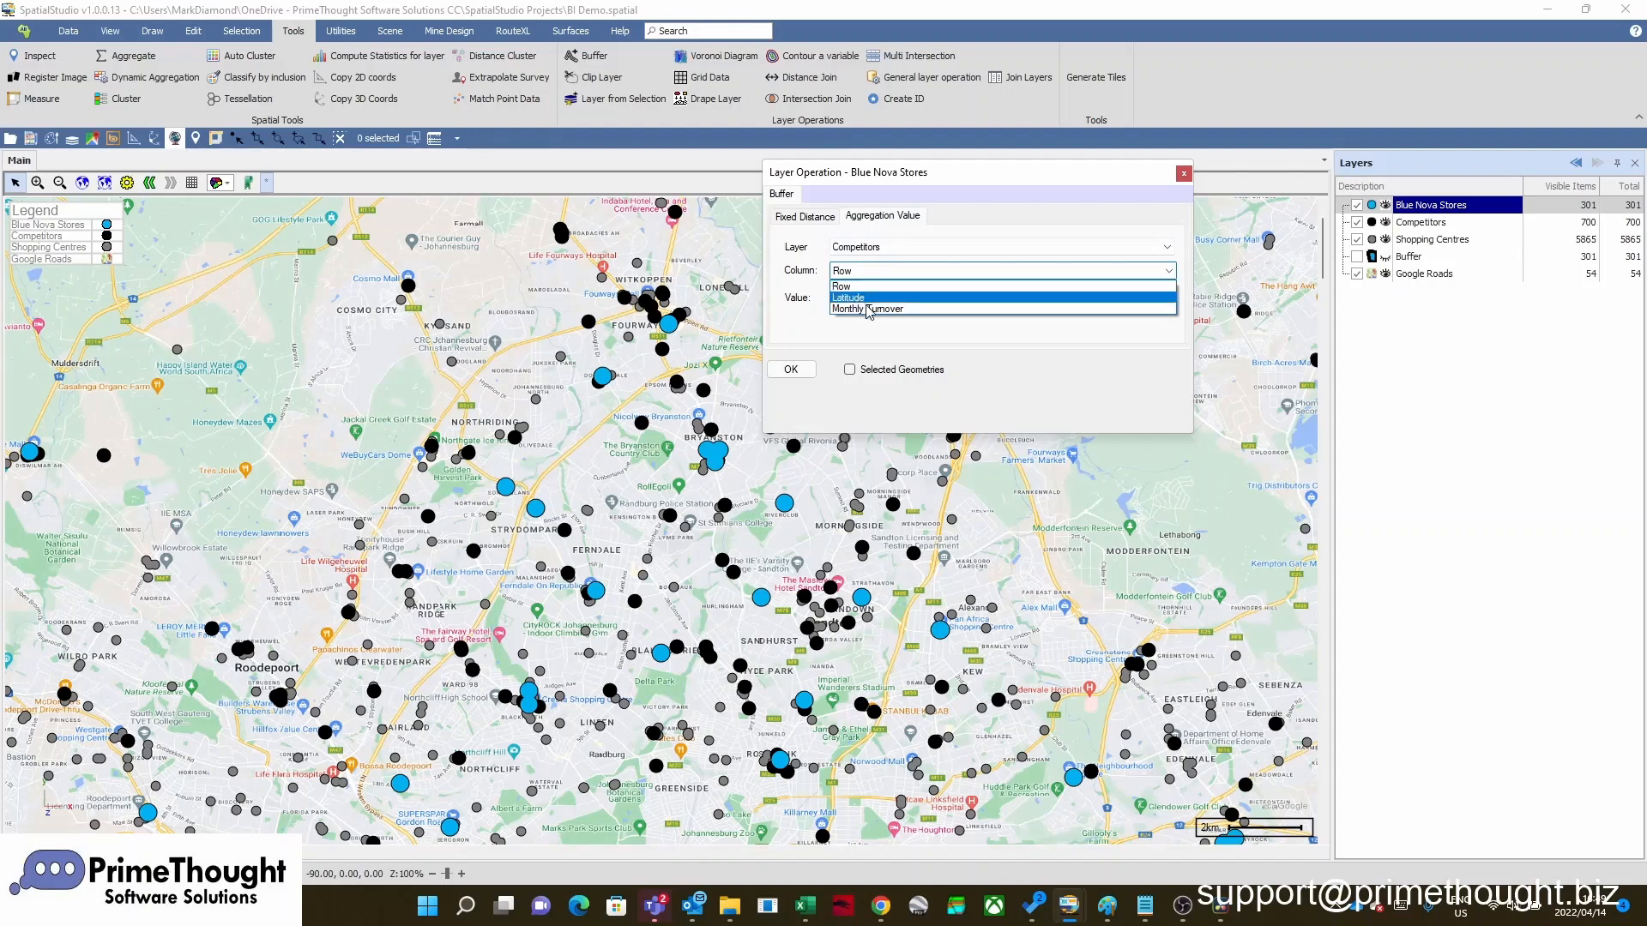
{"action": "left_click", "coordinate": [892, 309]}
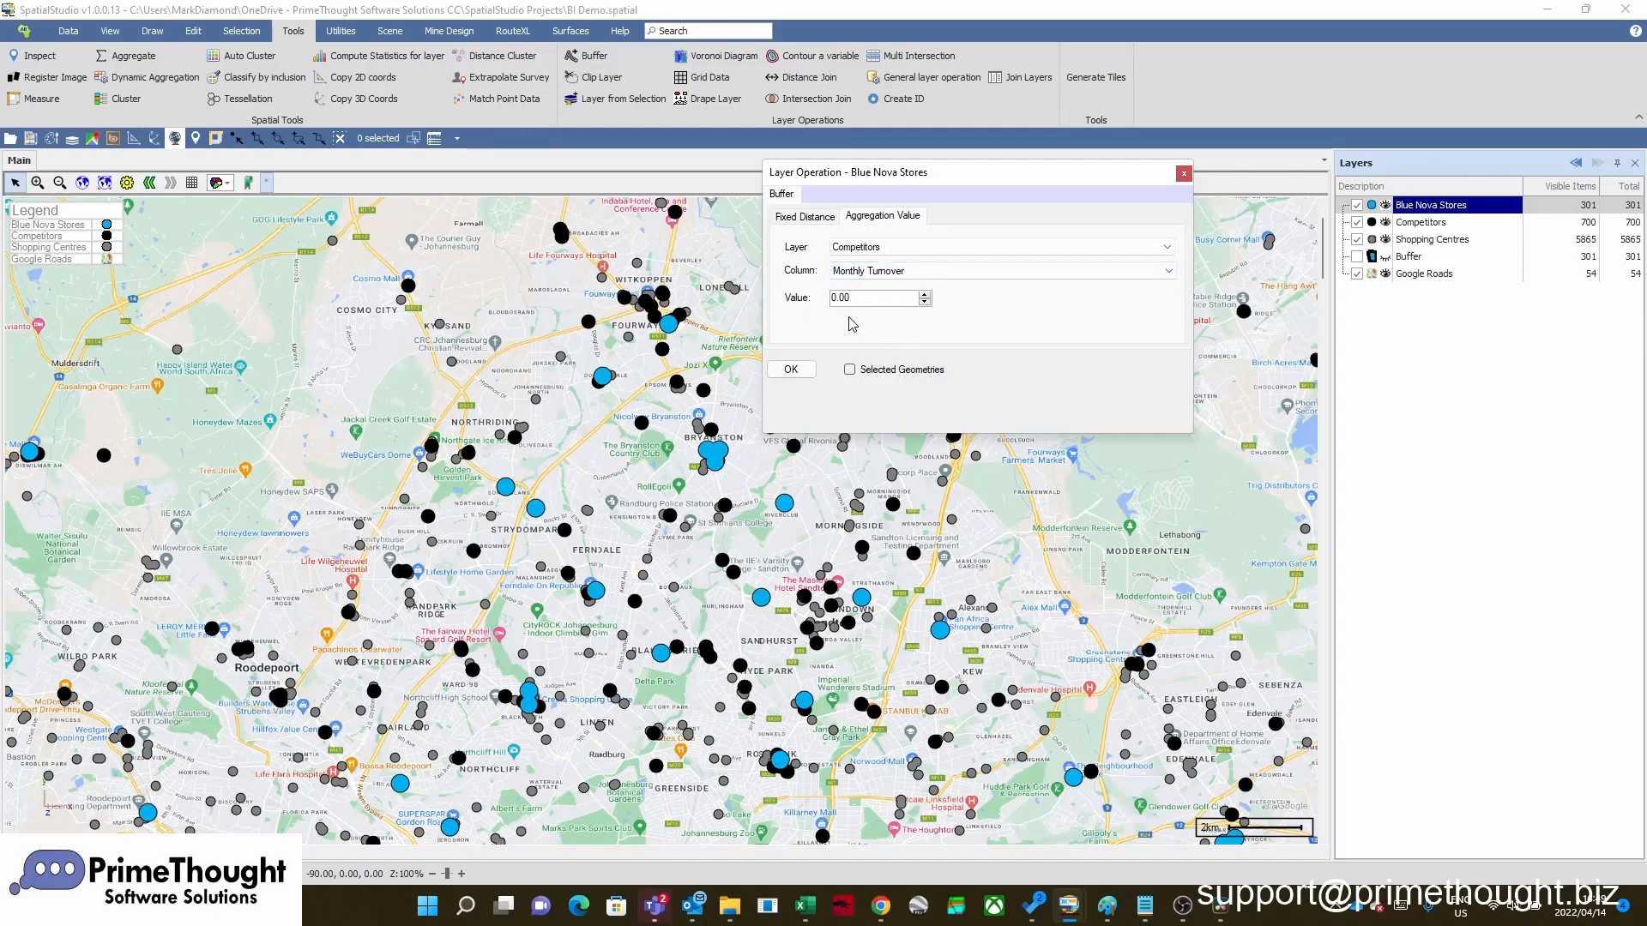
{"action": "left_click_drag", "start_coordinate": [859, 300], "coordinate": [818, 303]}
{"action": "type", "text": "50000"}
{"action": "left_click", "coordinate": [793, 370]}
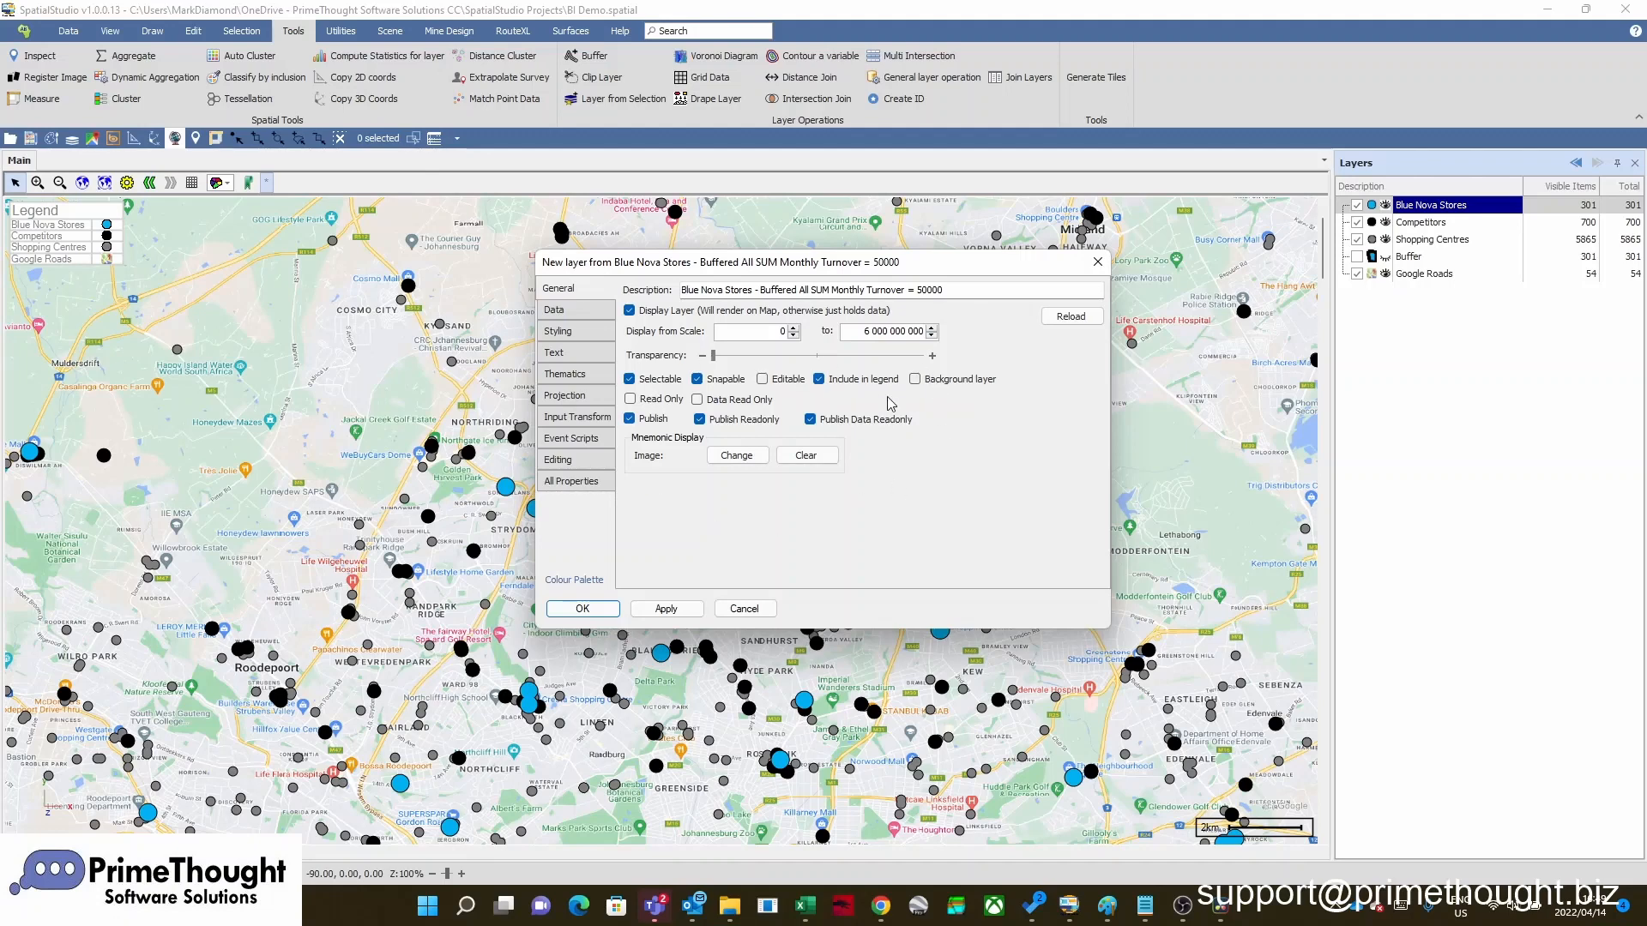
Name the new buffered layer Buffer Aggregation and set it to about half transparency
{"action": "left_click_drag", "start_coordinate": [950, 291], "coordinate": [607, 310]}
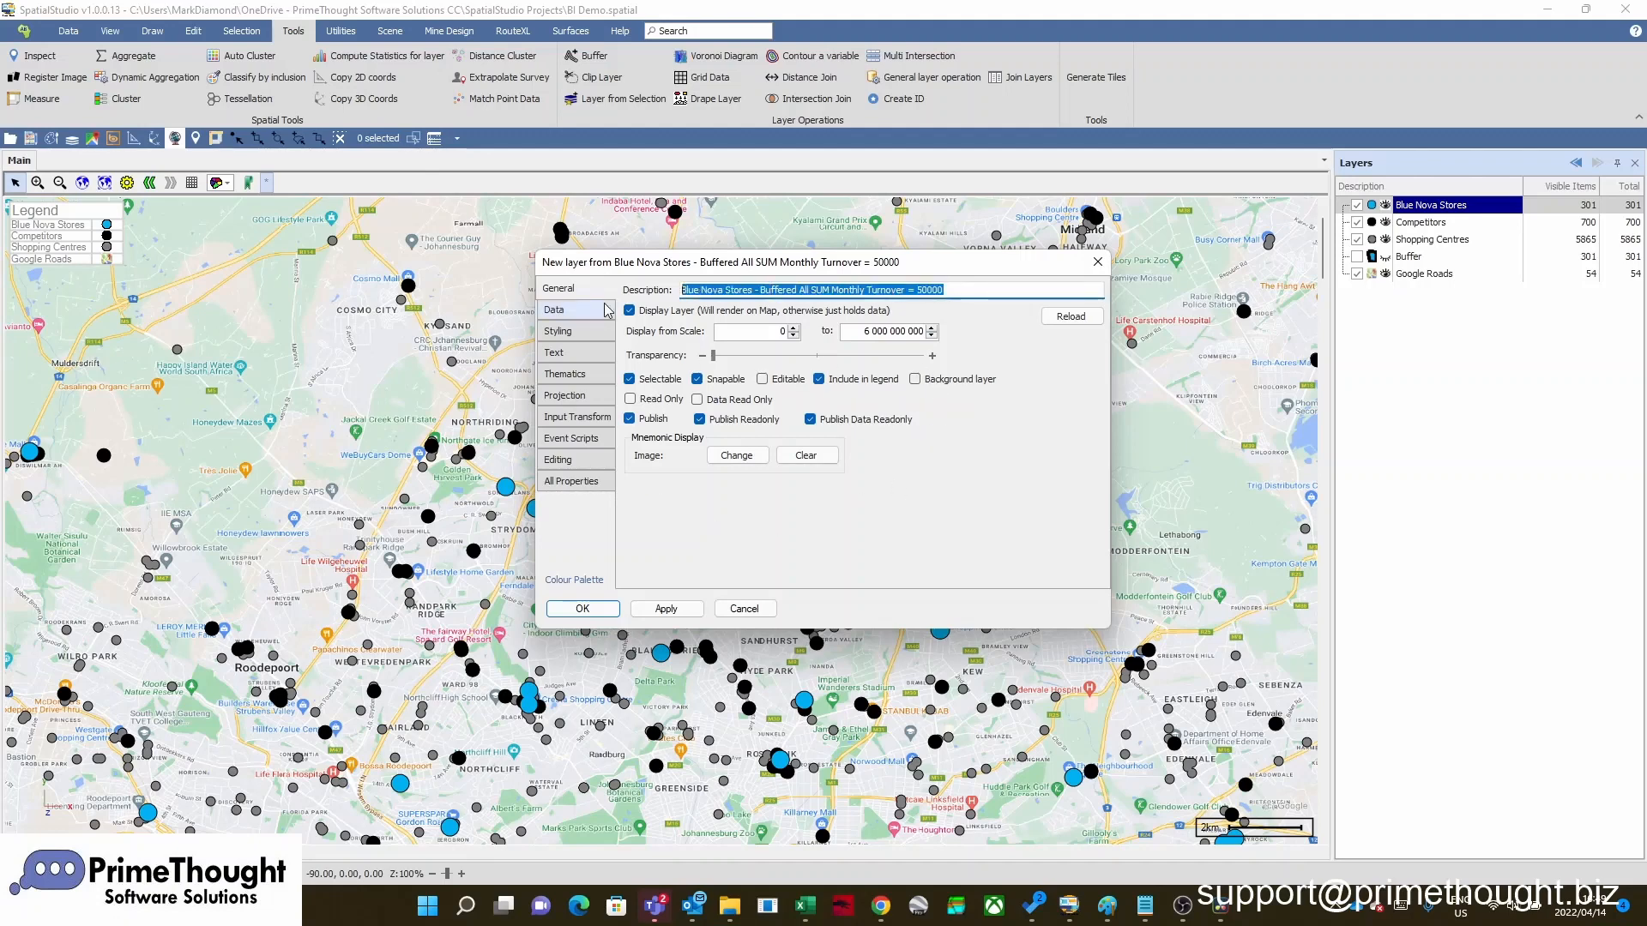
{"action": "type", "text": "Buffer Aggre"}
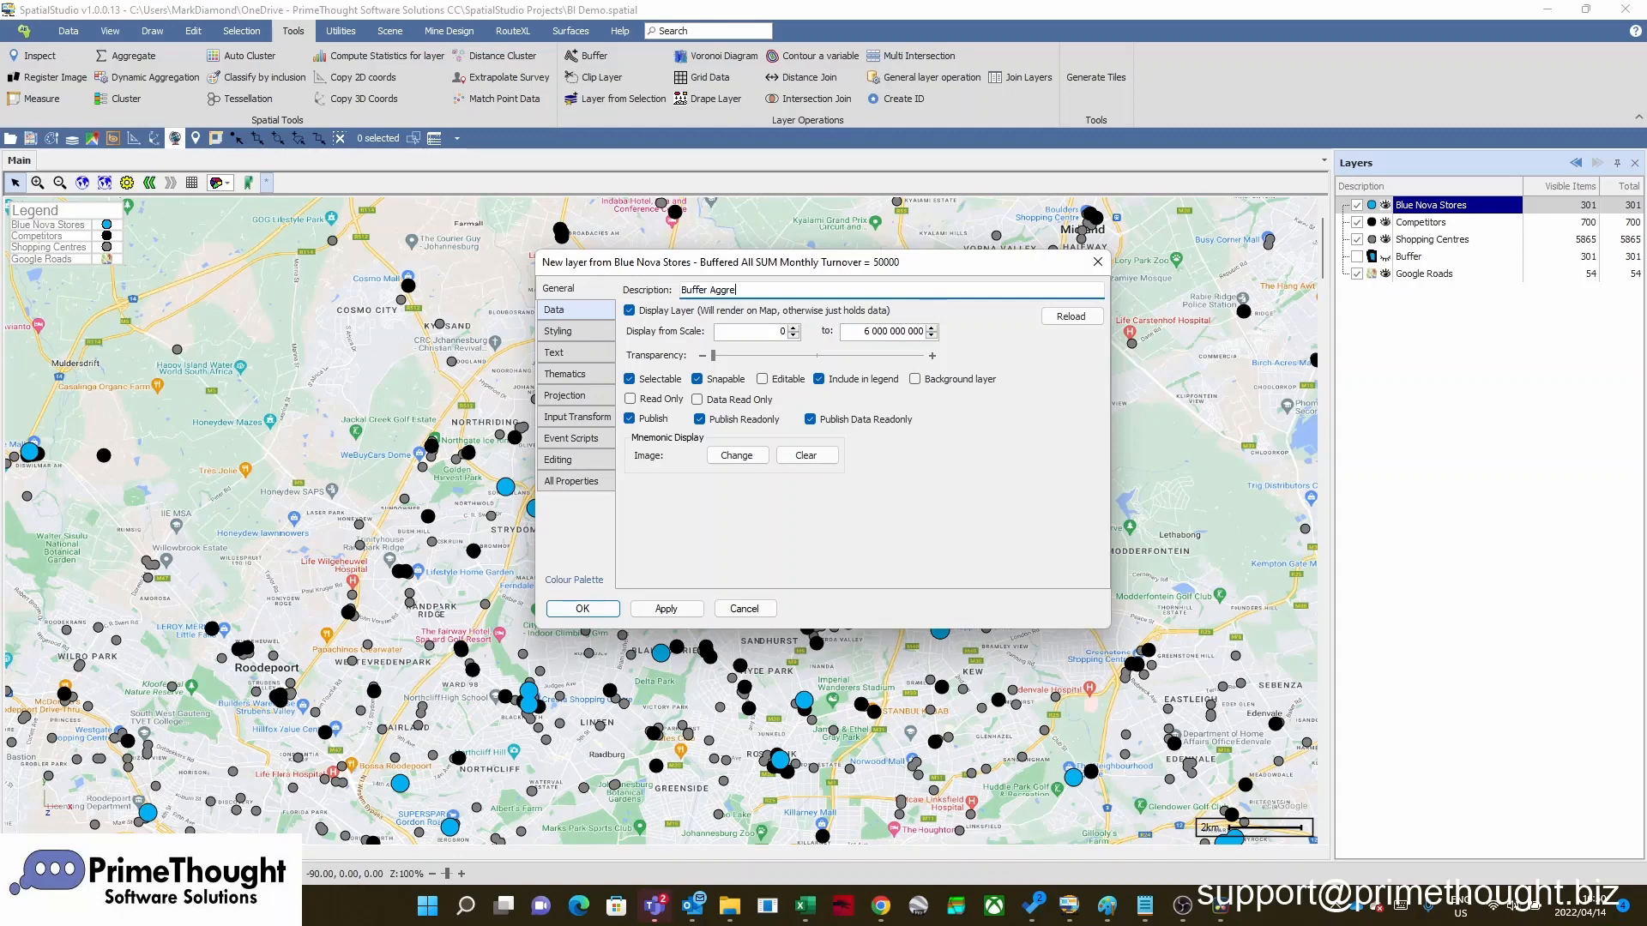
{"action": "type", "text": "gation"}
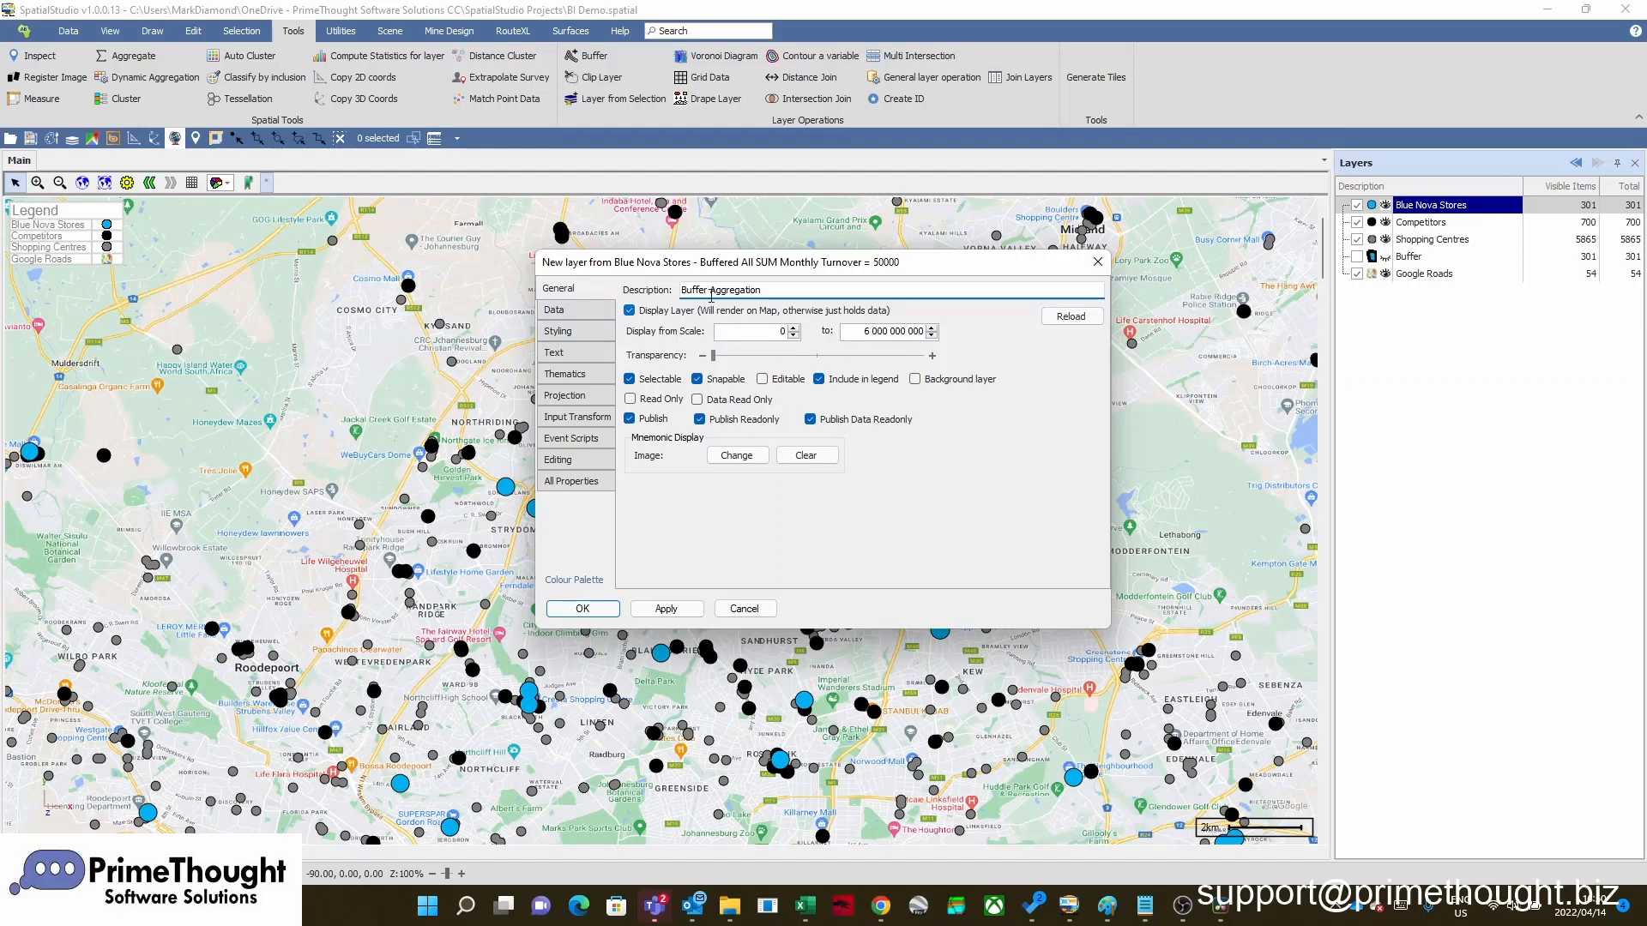
Increase the border thickness of the new Buffer Aggregation layer and add the layer to the map
{"action": "left_click", "coordinate": [588, 333]}
{"action": "left_click", "coordinate": [734, 411]}
{"action": "left_click", "coordinate": [734, 412]}
{"action": "left_click", "coordinate": [733, 412]}
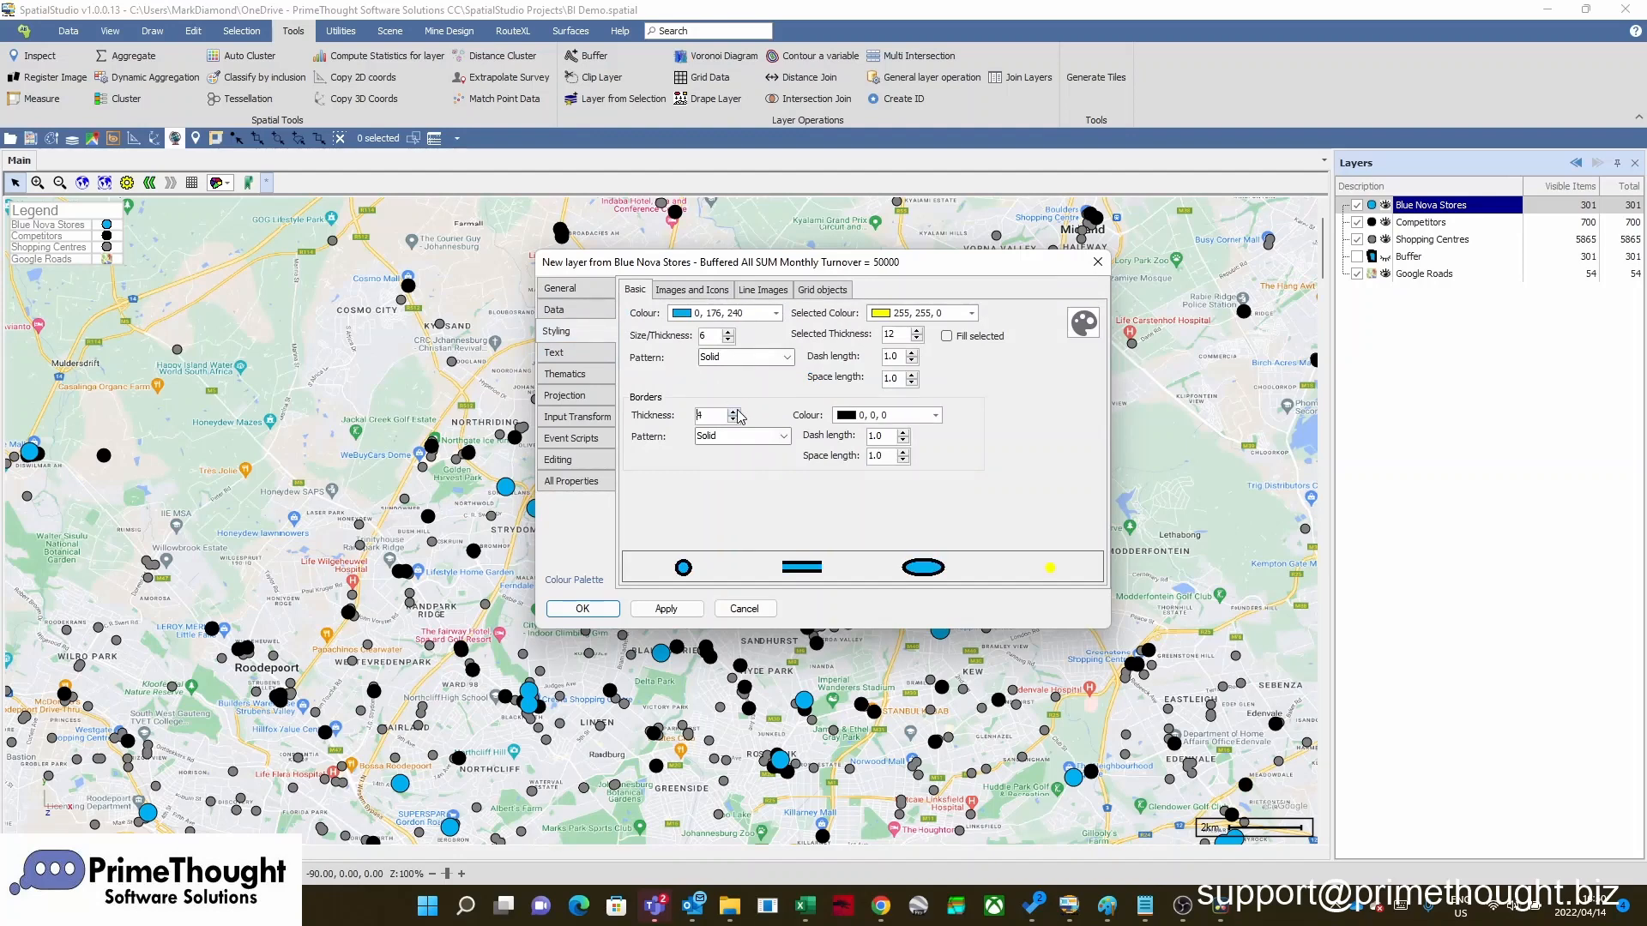
{"action": "left_click", "coordinate": [733, 412]}
{"action": "left_click", "coordinate": [594, 610]}
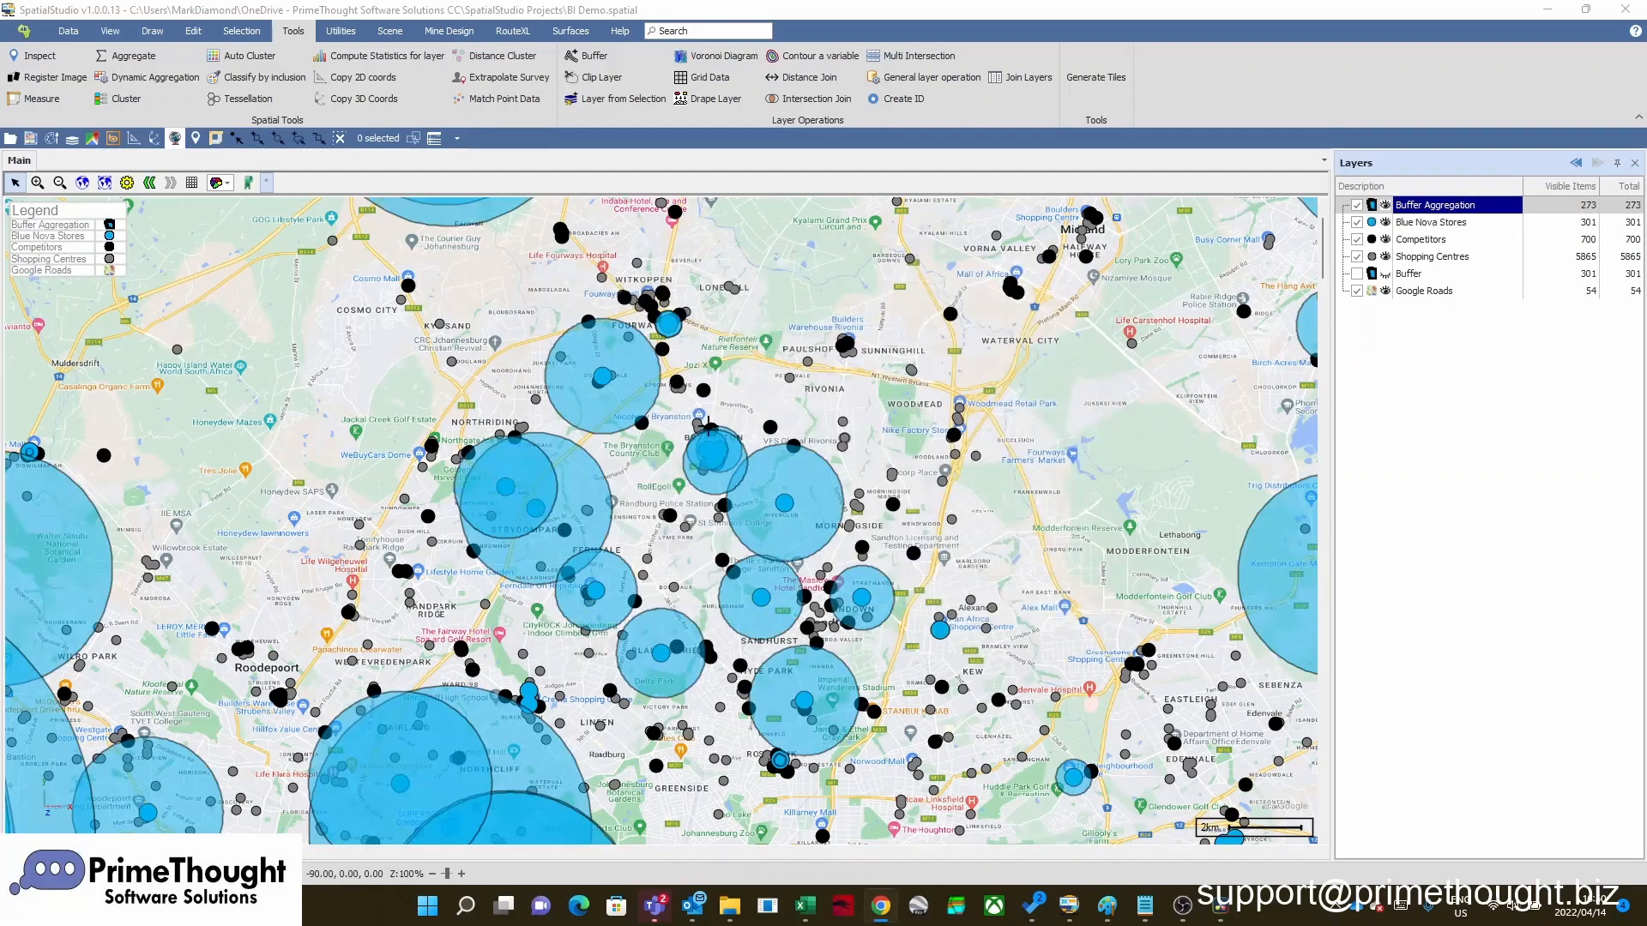
Examine the aggregated buffers around the Blue Nova Stores and compare their sizes against the surrounding competitors
{"action": "scroll", "coordinate": [569, 528], "scroll_direction": "up", "scroll_amount": 2}
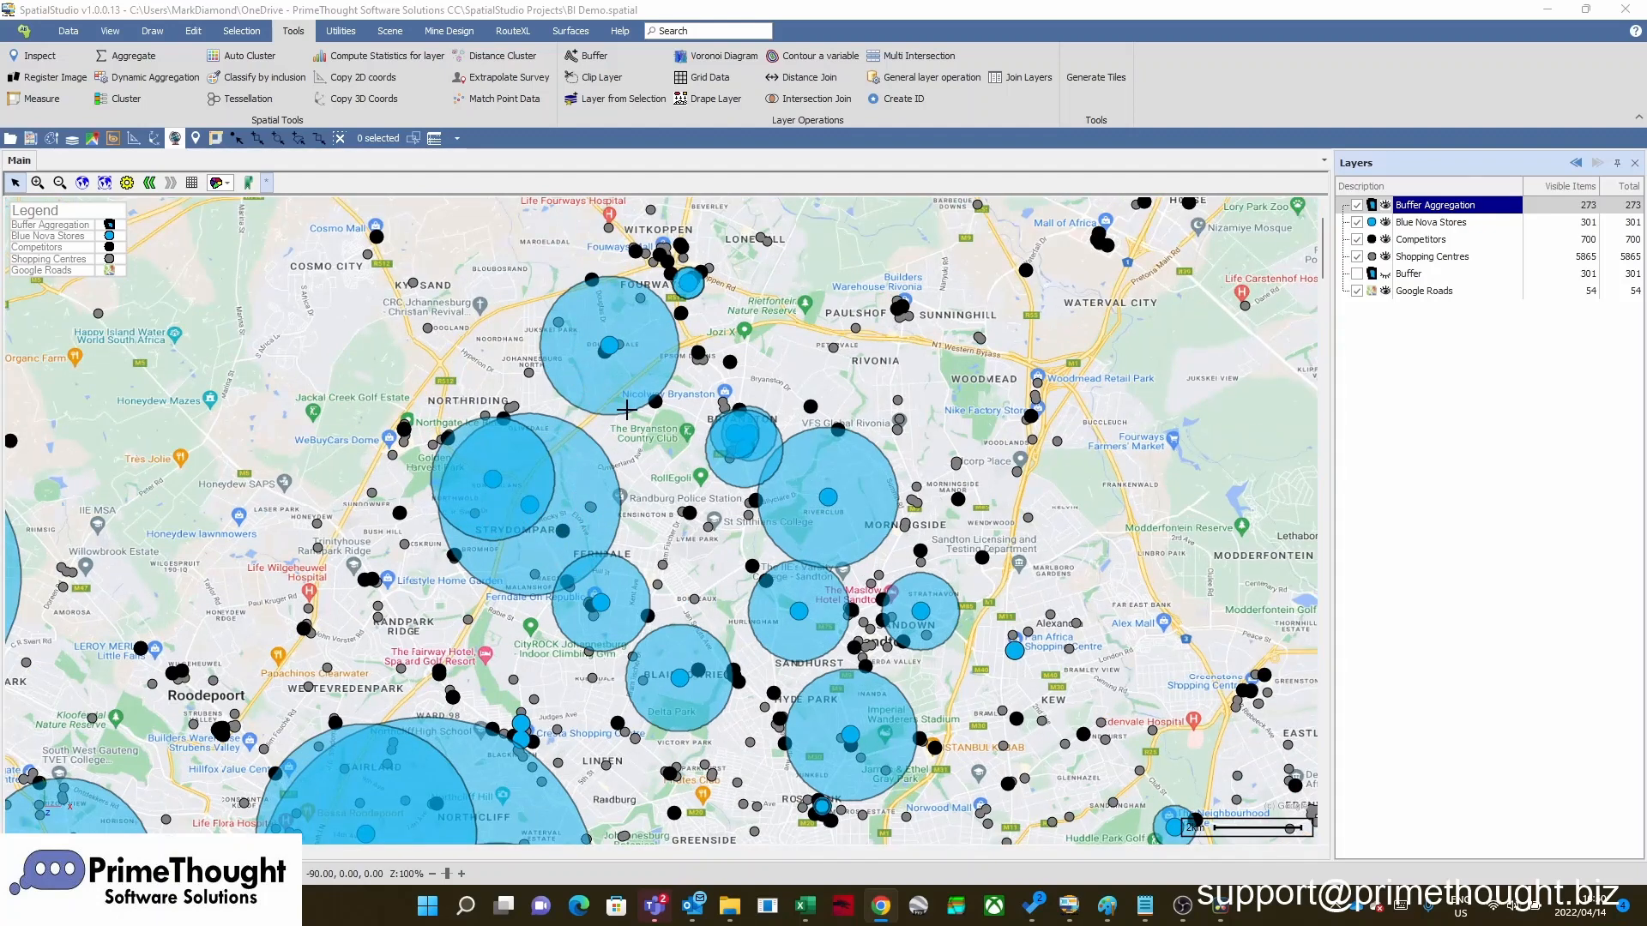
{"action": "scroll", "coordinate": [601, 528], "scroll_direction": "up", "scroll_amount": 2}
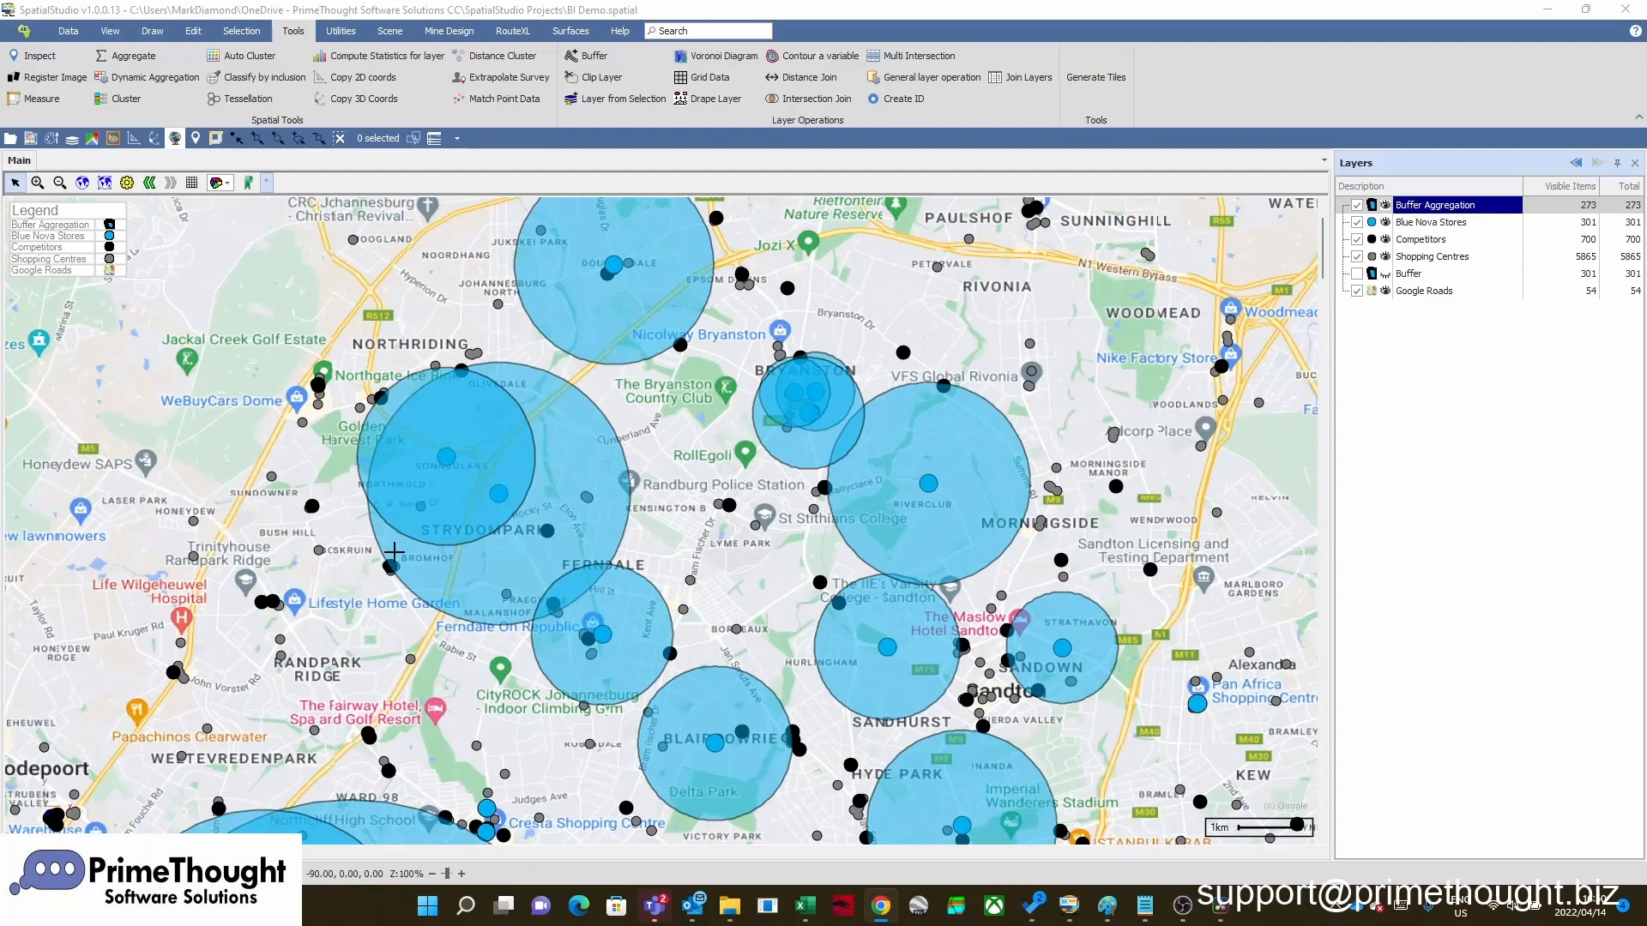
{"action": "scroll", "coordinate": [585, 446], "scroll_direction": "down", "scroll_amount": 2}
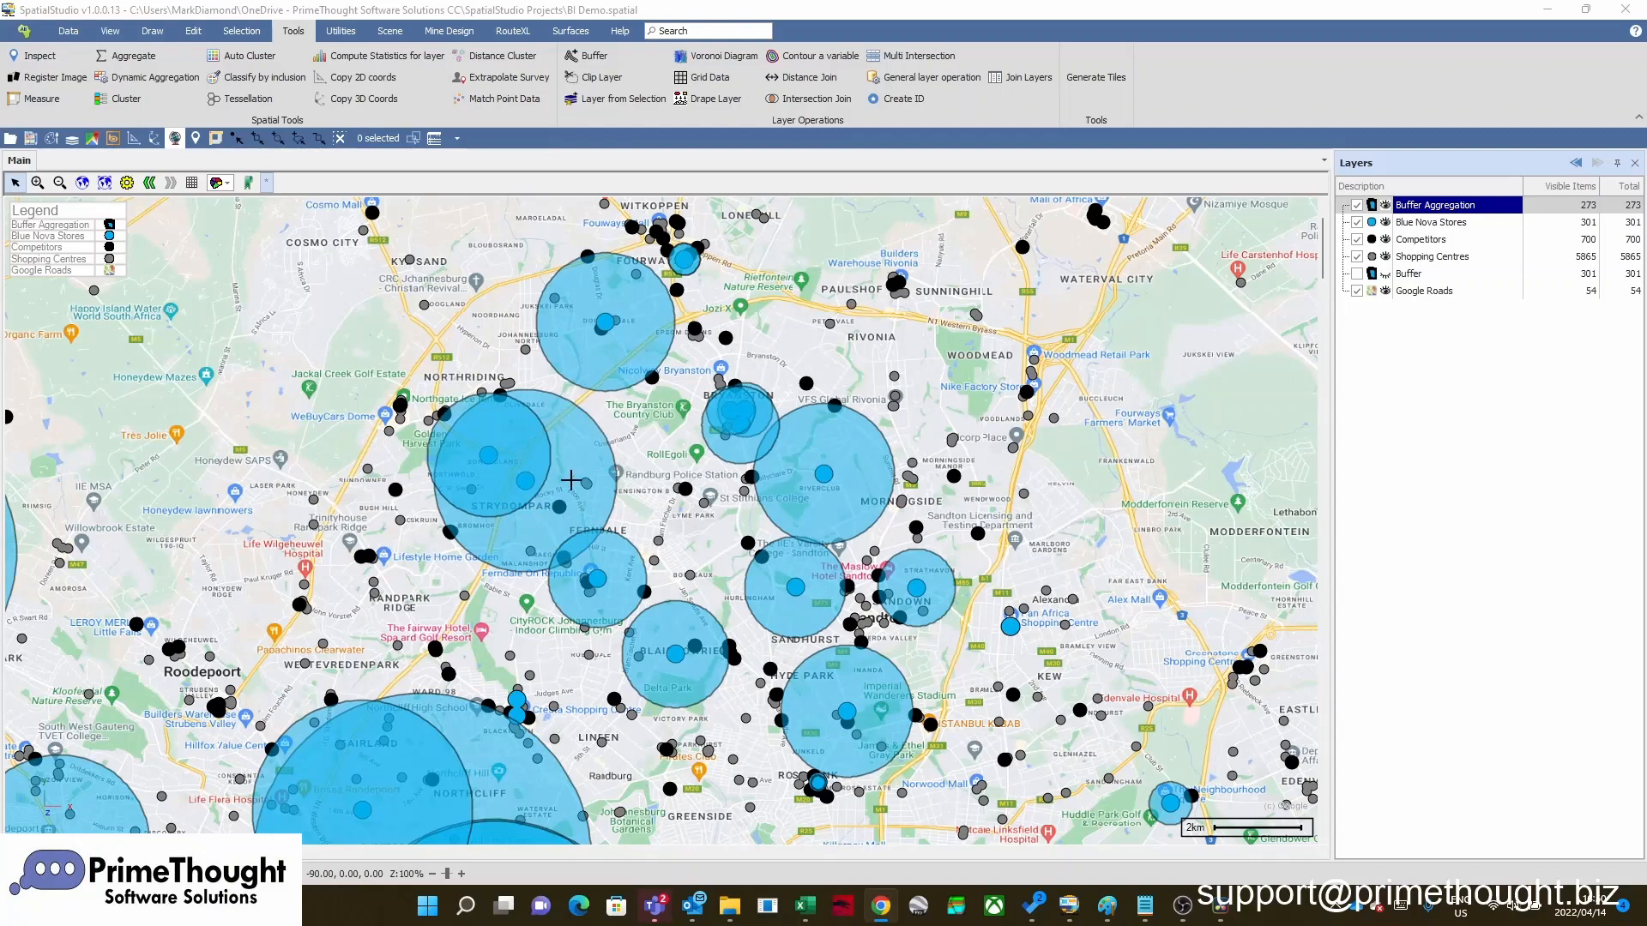
{"action": "scroll", "coordinate": [571, 484], "scroll_direction": "down", "scroll_amount": 1}
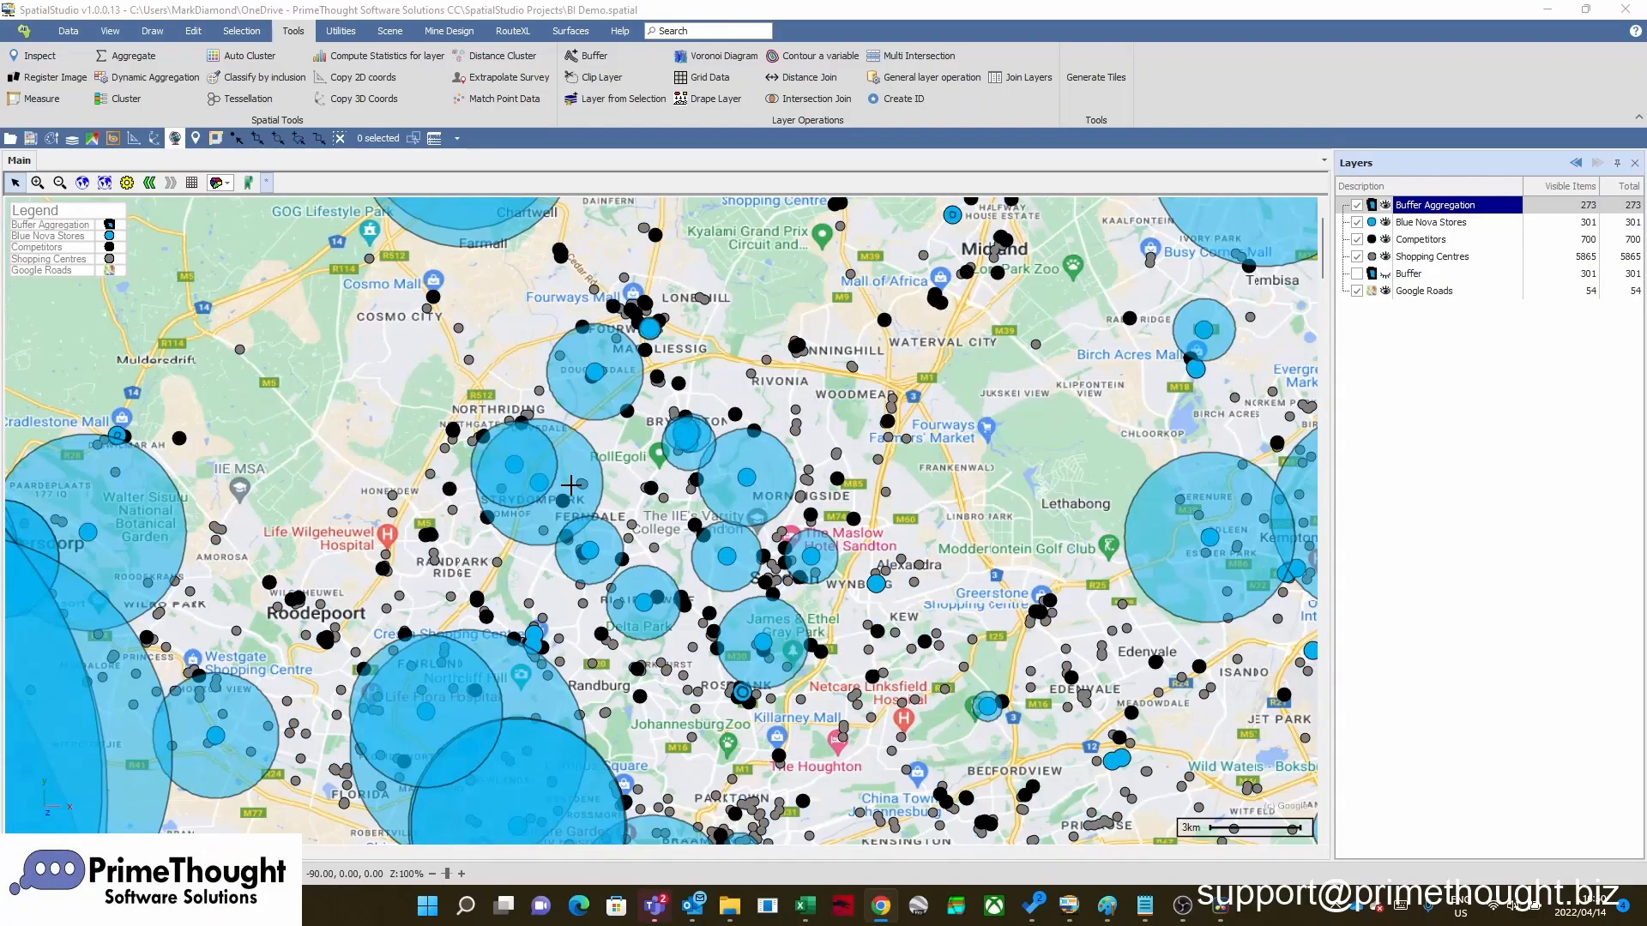